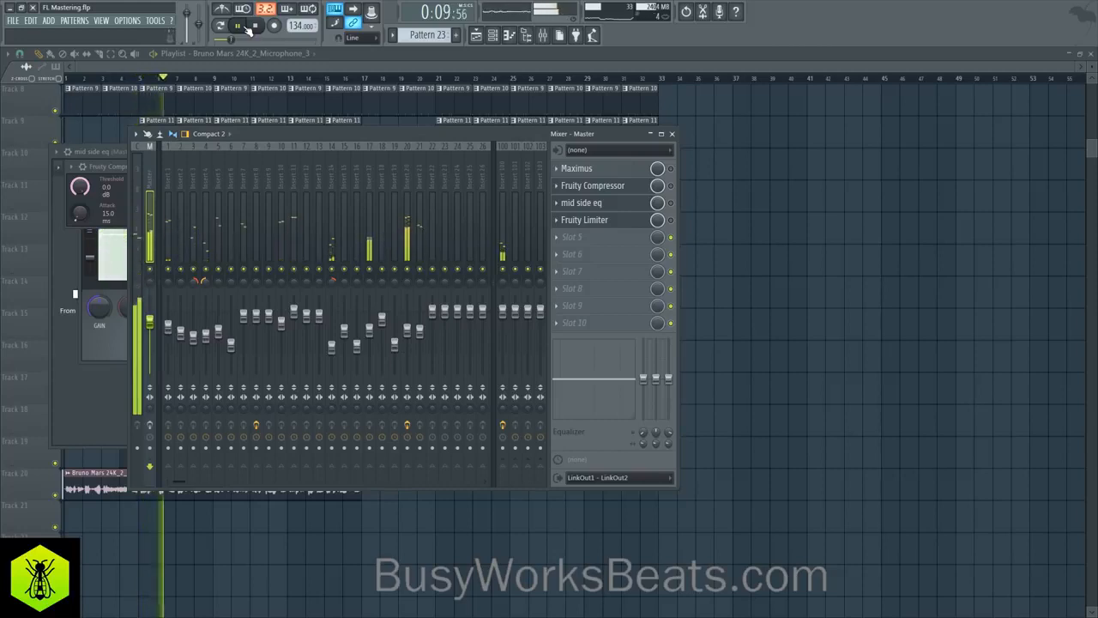
- Stop playback and load the Default preset in Maximus, enabled on the master track
left_click(257, 25)
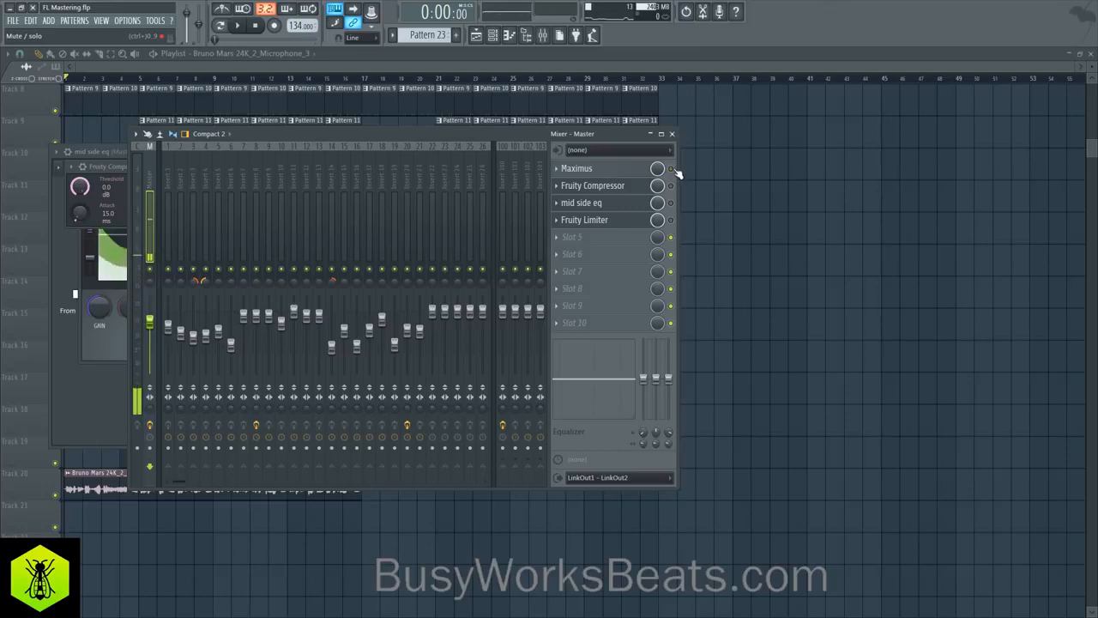
left_click(638, 171)
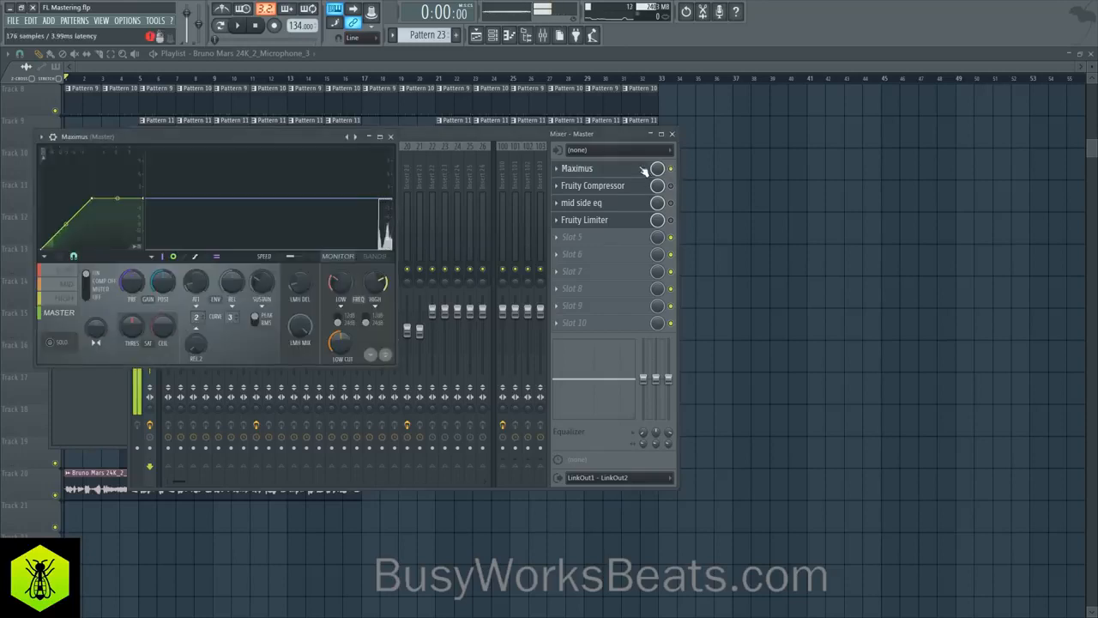
right_click(354, 137)
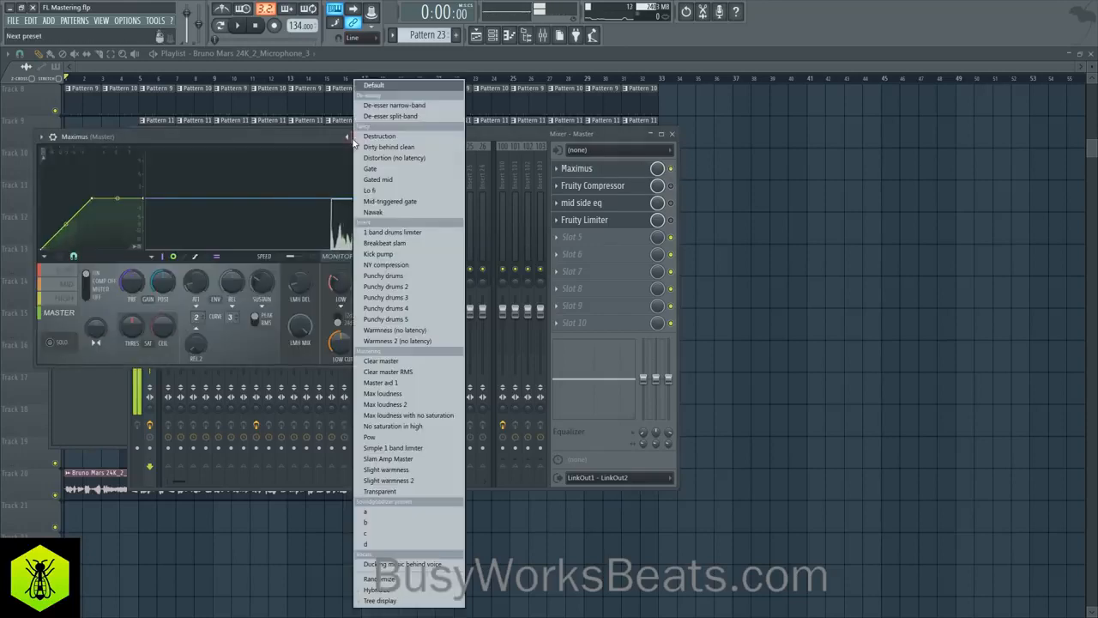
left_click(369, 85)
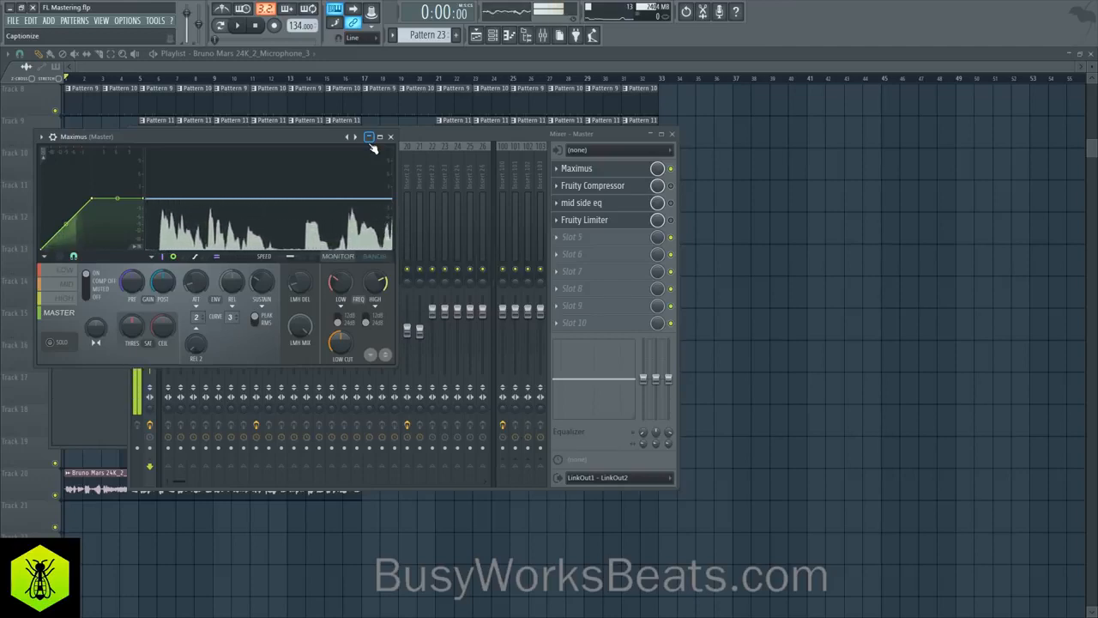
left_click_drag(325, 136, 443, 139)
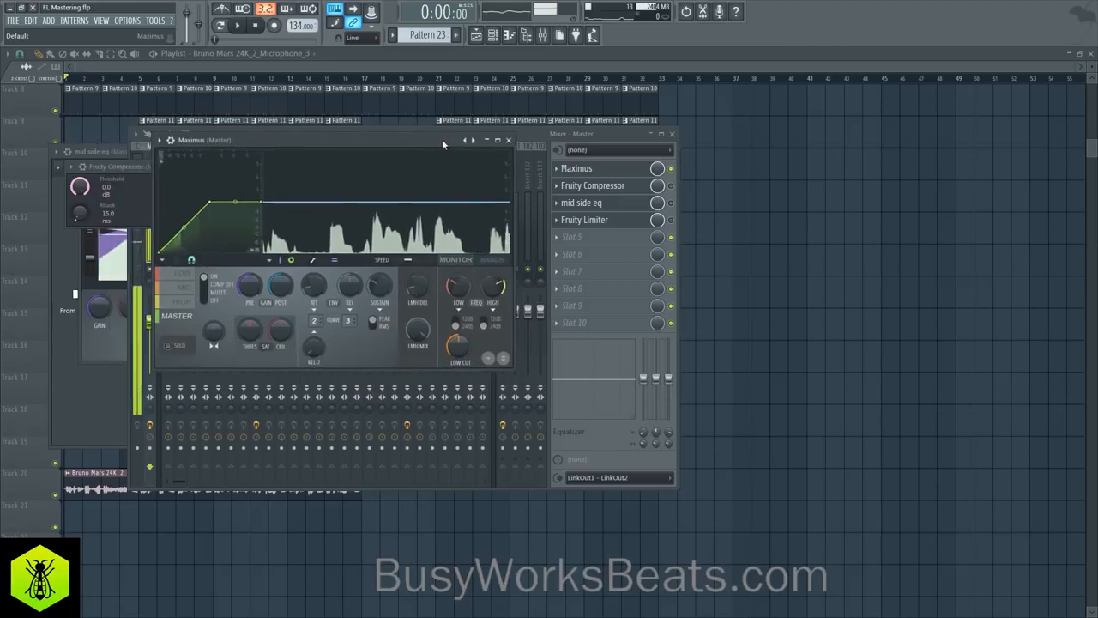
- Audition the low, mid and high bands of Maximus in solo, and close the plugin
left_click(191, 276)
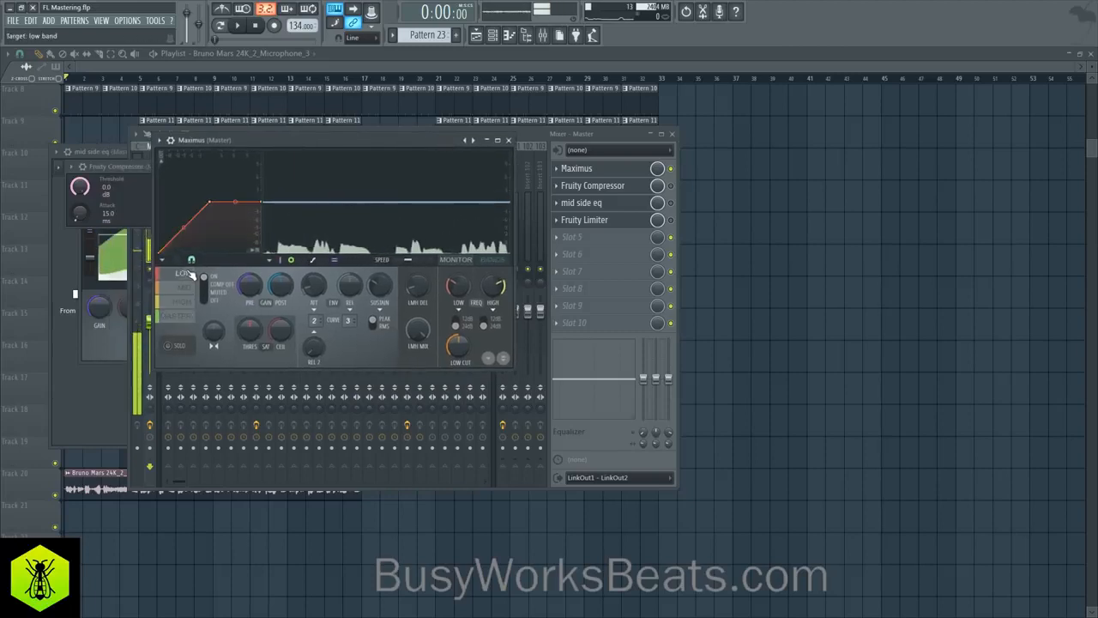
left_click(172, 347)
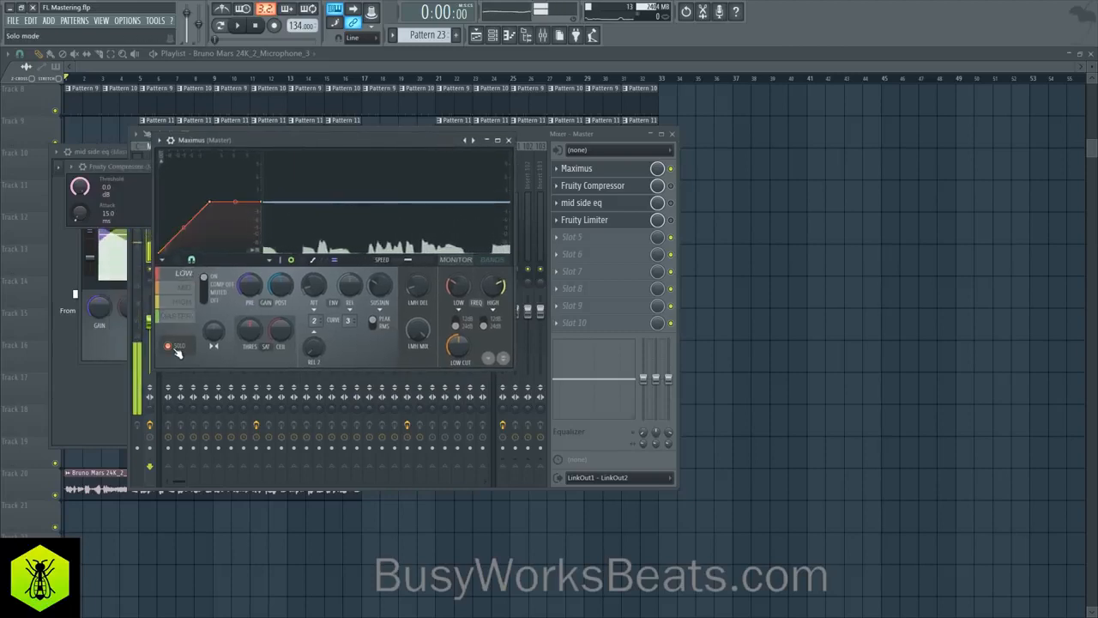
left_click(184, 287)
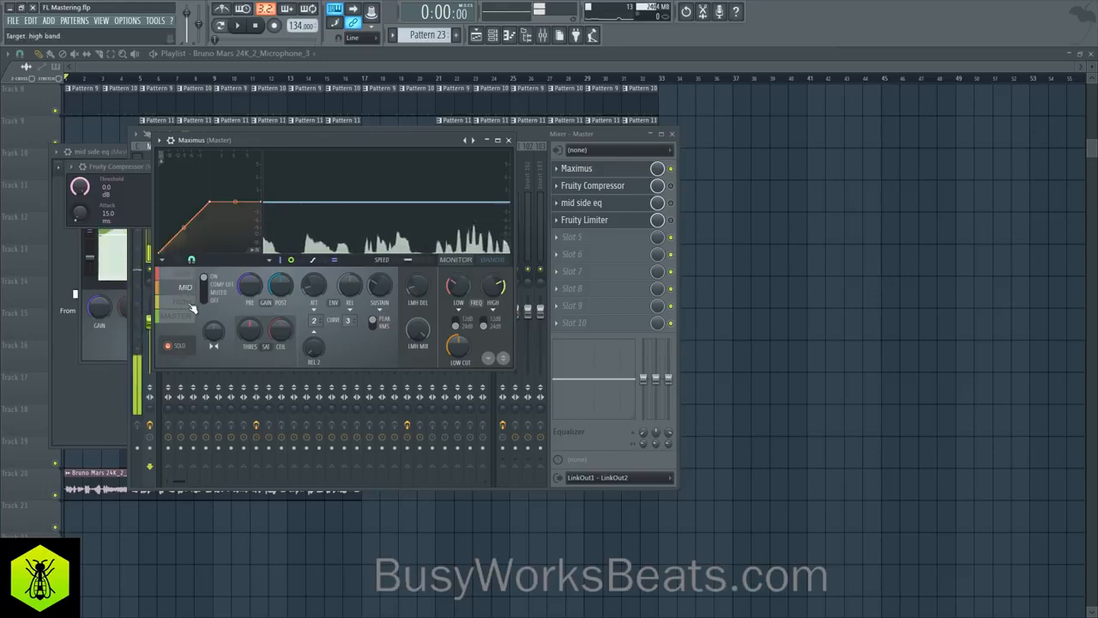
left_click(183, 301)
left_click(180, 345)
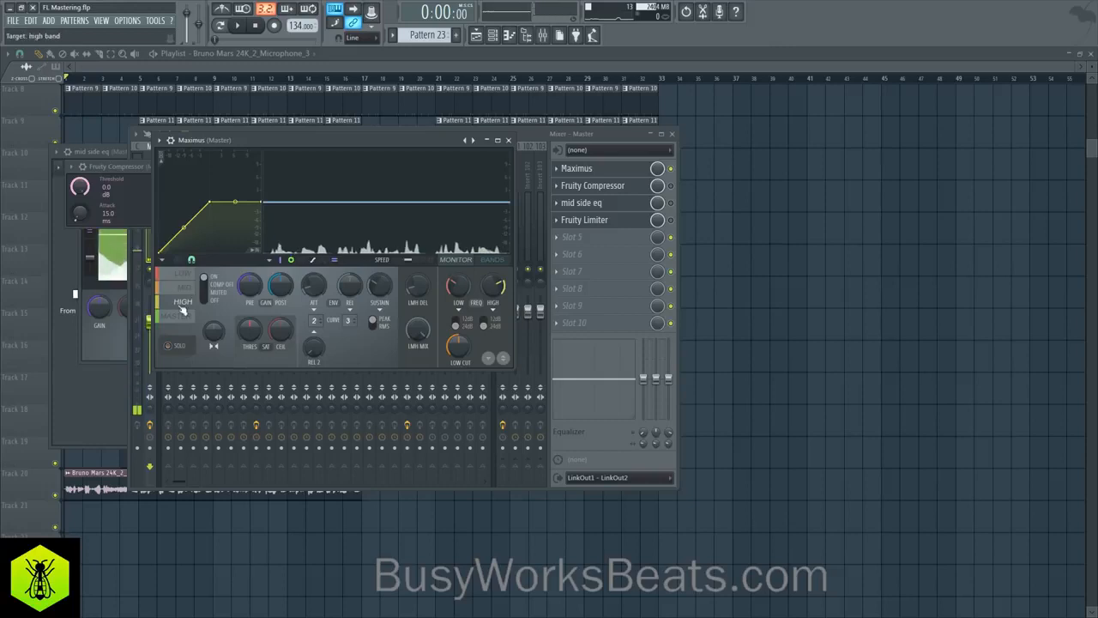
left_click(193, 319)
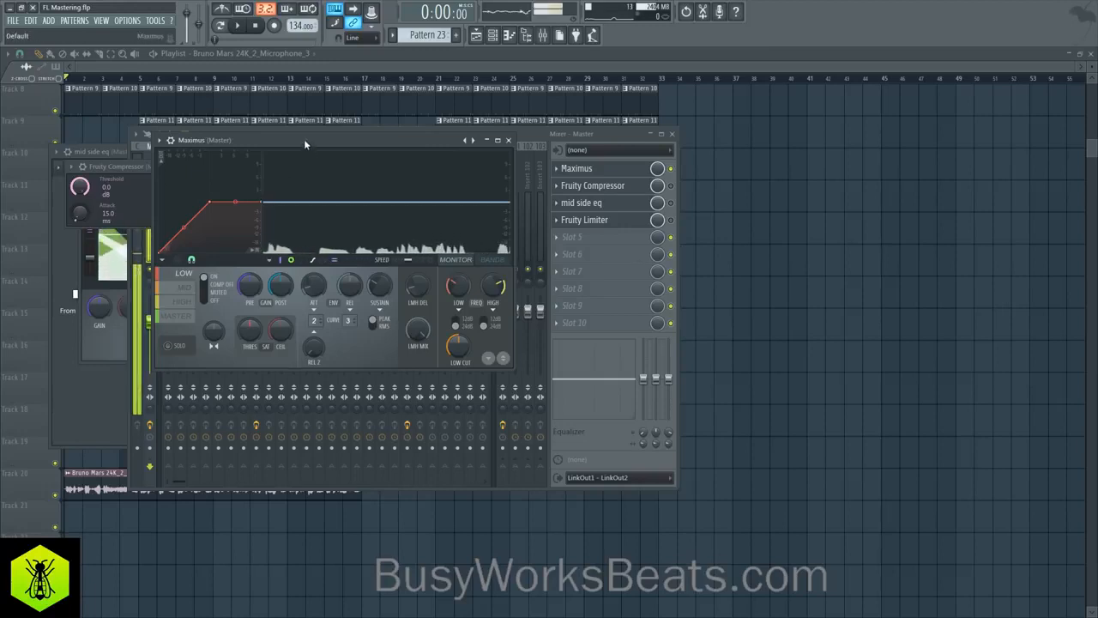
left_click_drag(328, 140, 321, 171)
left_click(501, 173)
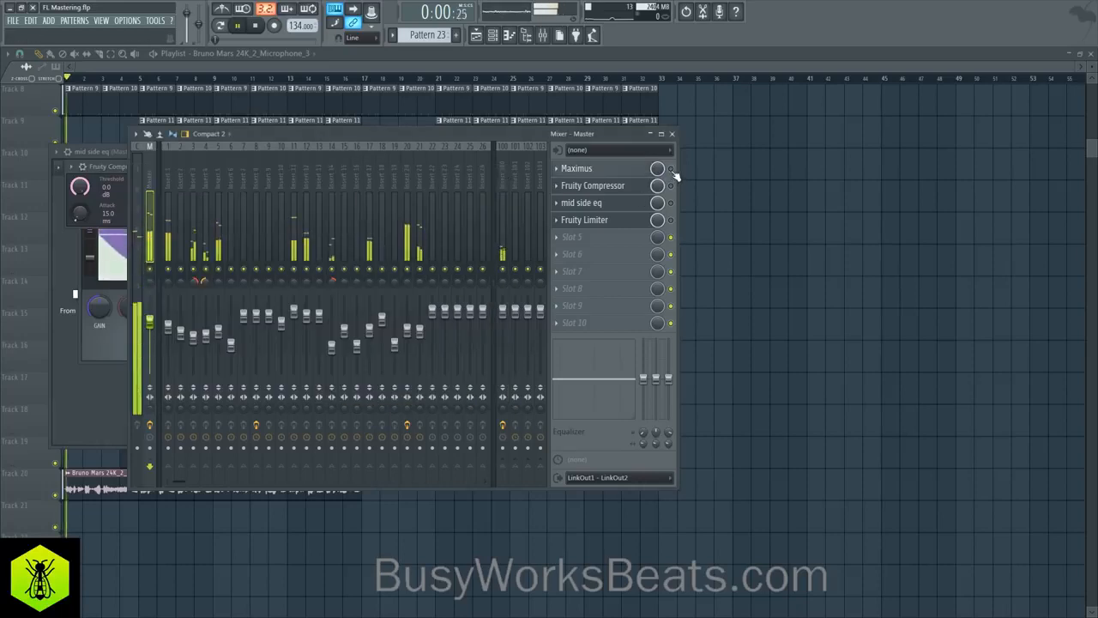
- Re-enable Maximus on the master track and display its frequency bands view
left_click(671, 169)
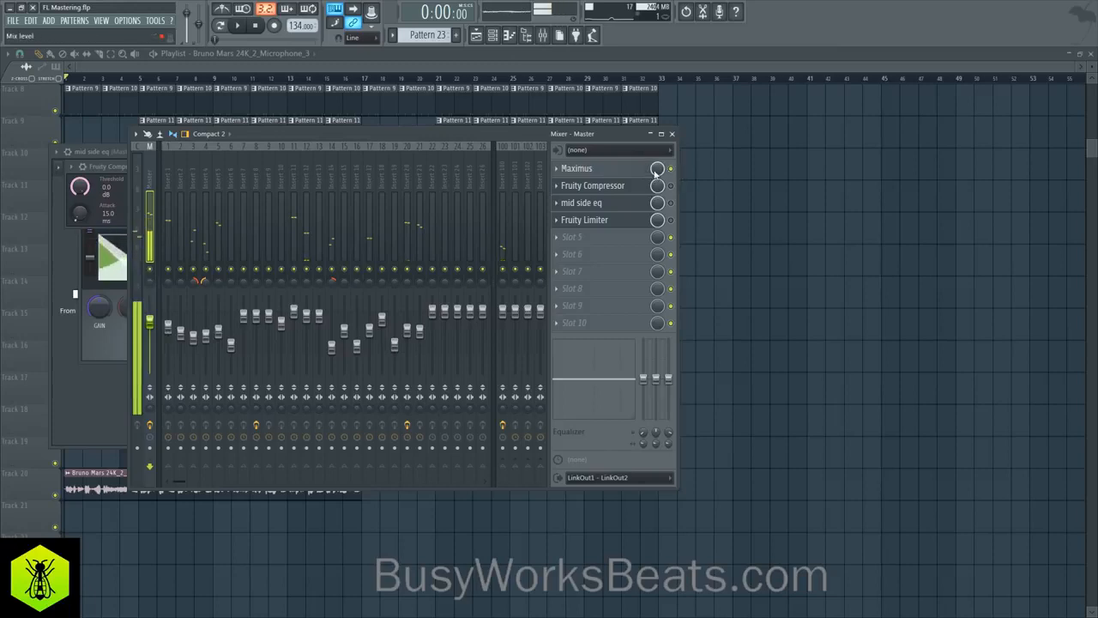
left_click(643, 170)
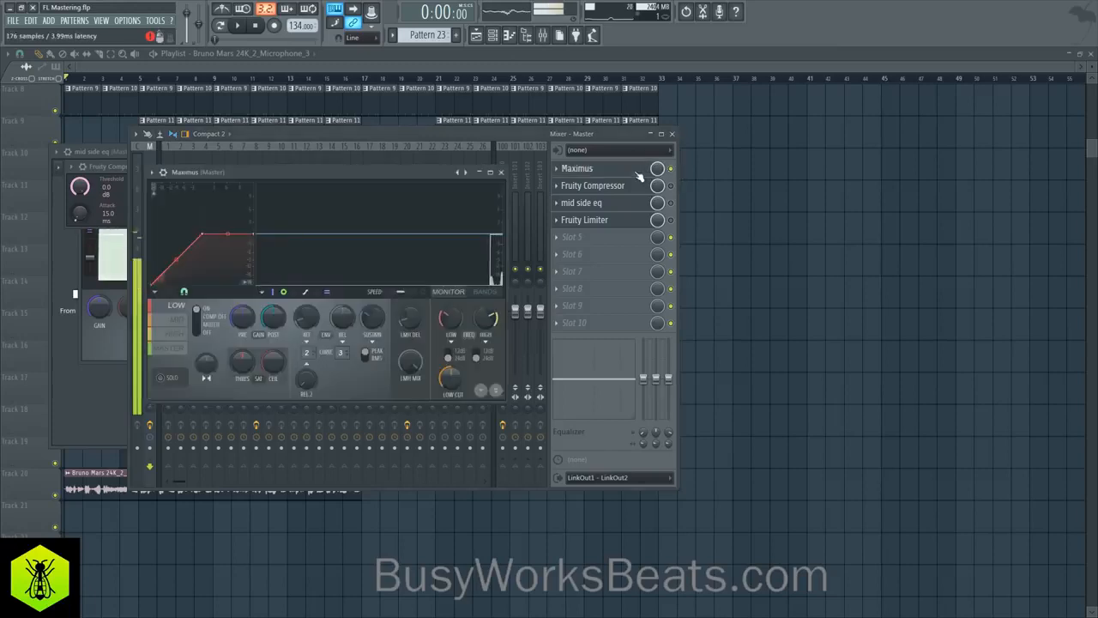
left_click(485, 293)
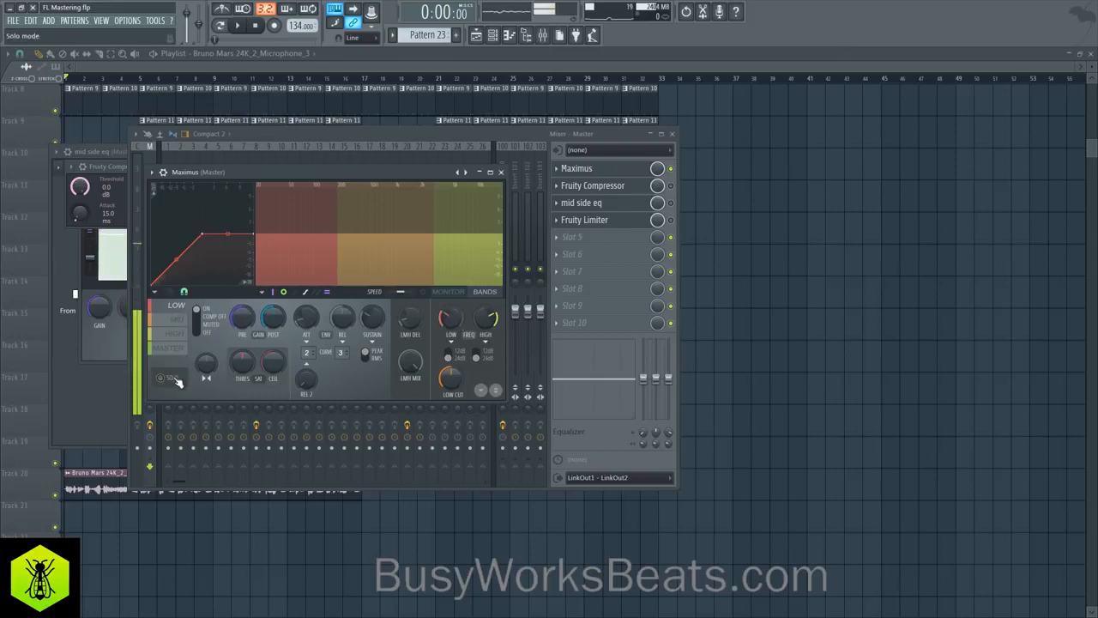
- Set the Maximus low band frequency to 127 Hz while playing the track with the low band soloed
left_click_drag(453, 317, 453, 317)
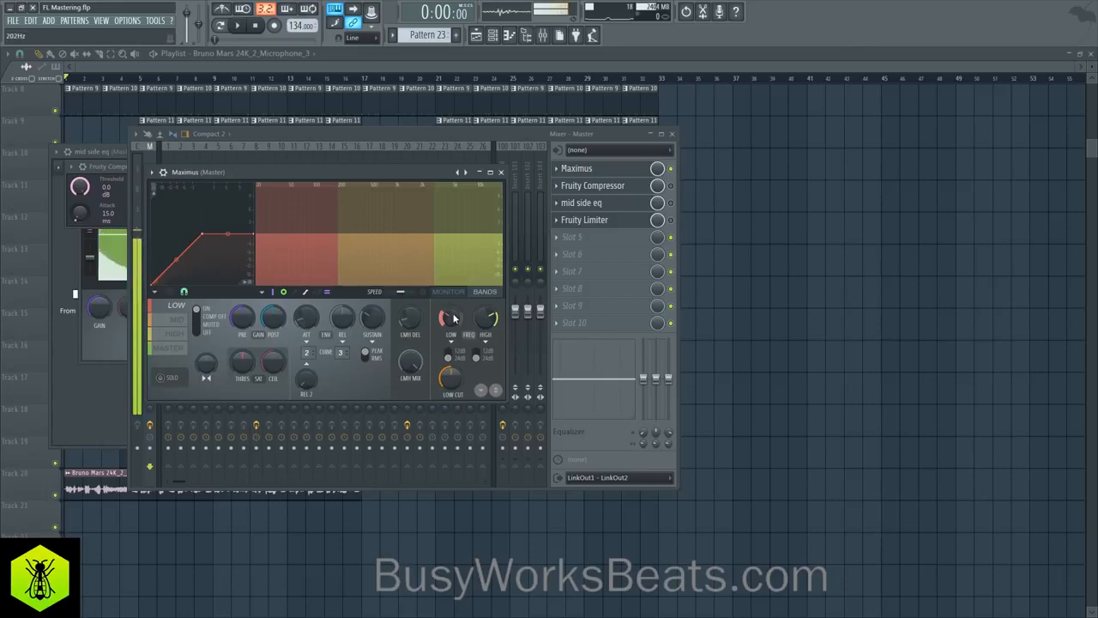
key("space")
left_click(161, 379)
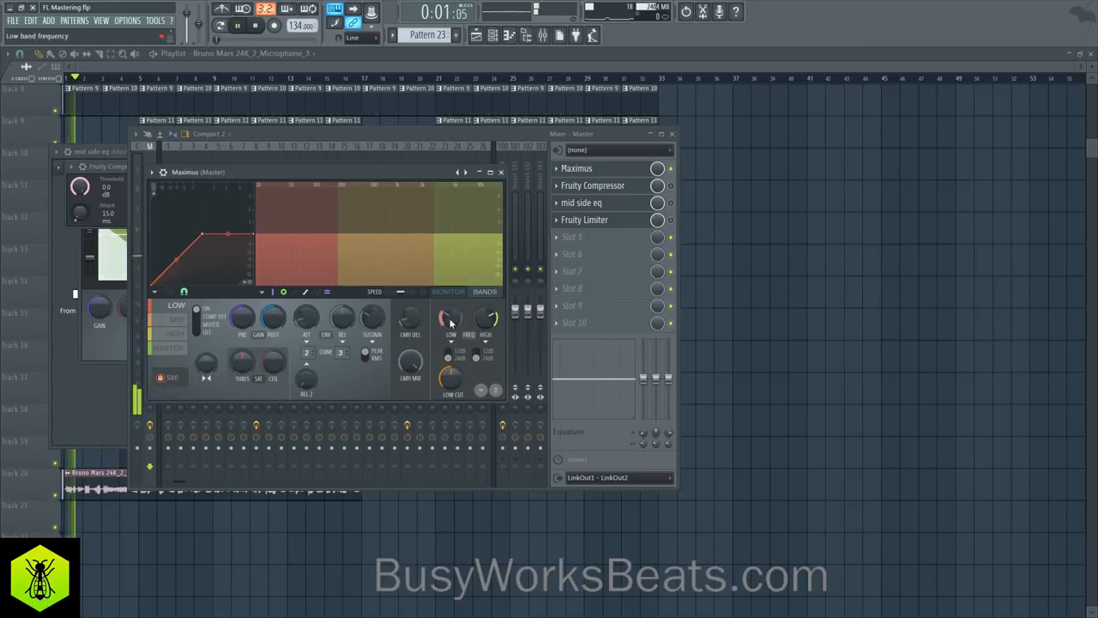
mouse_move(450, 319)
left_mouse_down()
mouse_move(450, 304)
mouse_move(453, 340)
left_mouse_up()
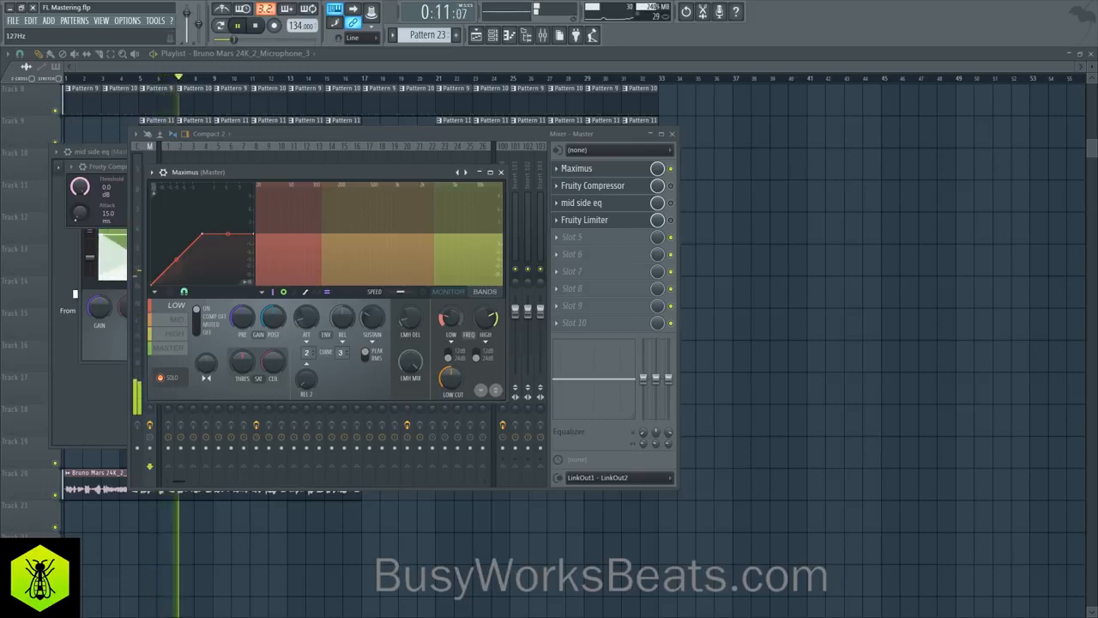
key("space")
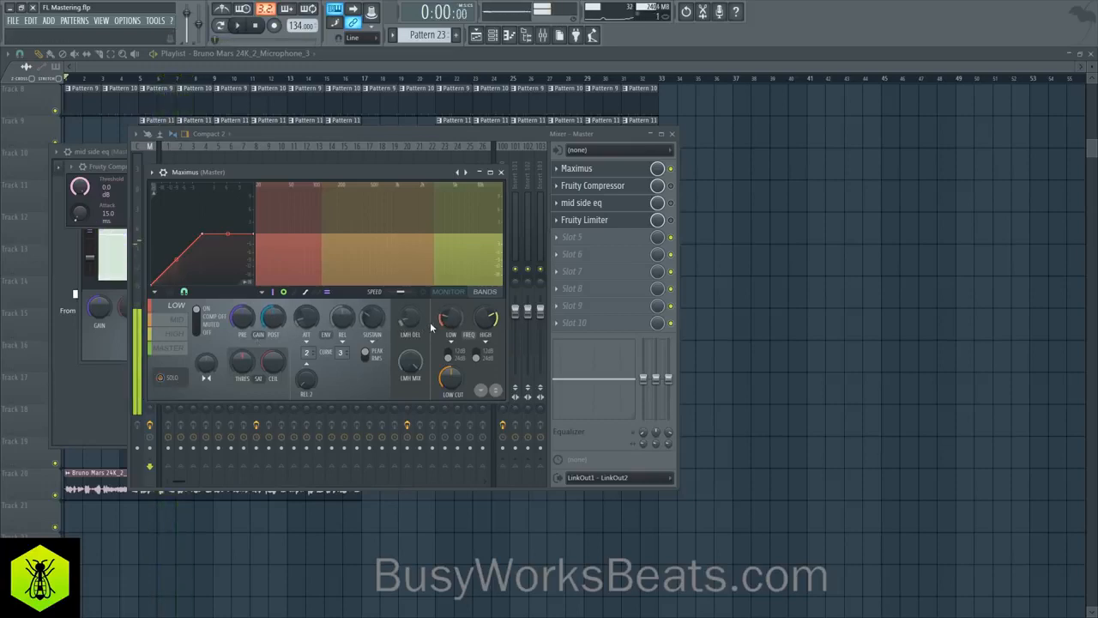
left_click(170, 378)
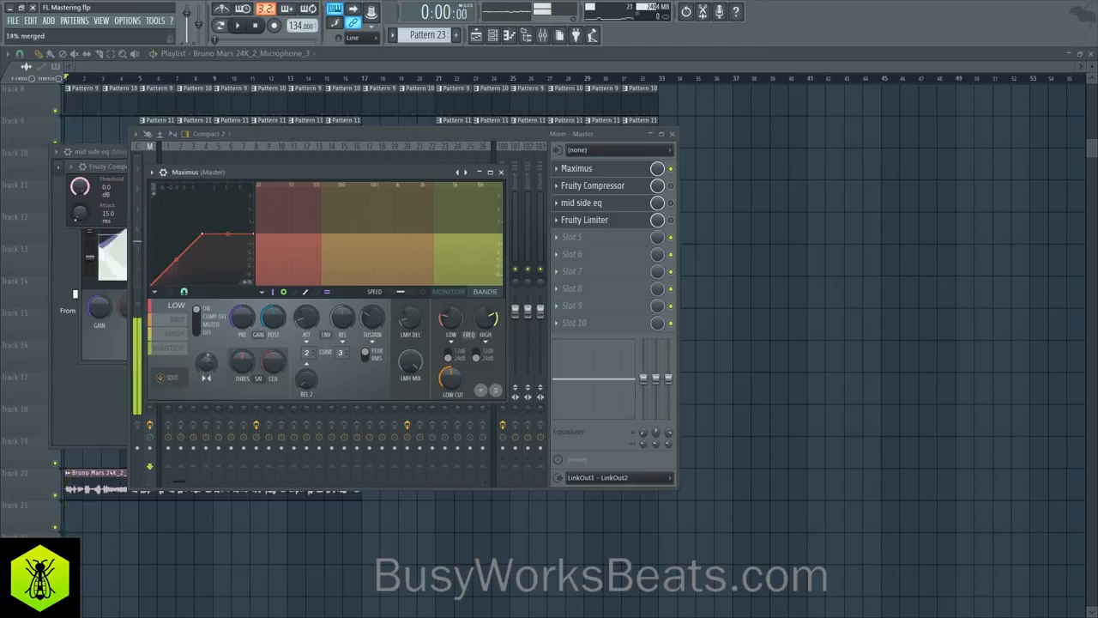
left_click_drag(206, 369, 206, 364)
right_click(206, 369)
left_click(214, 376)
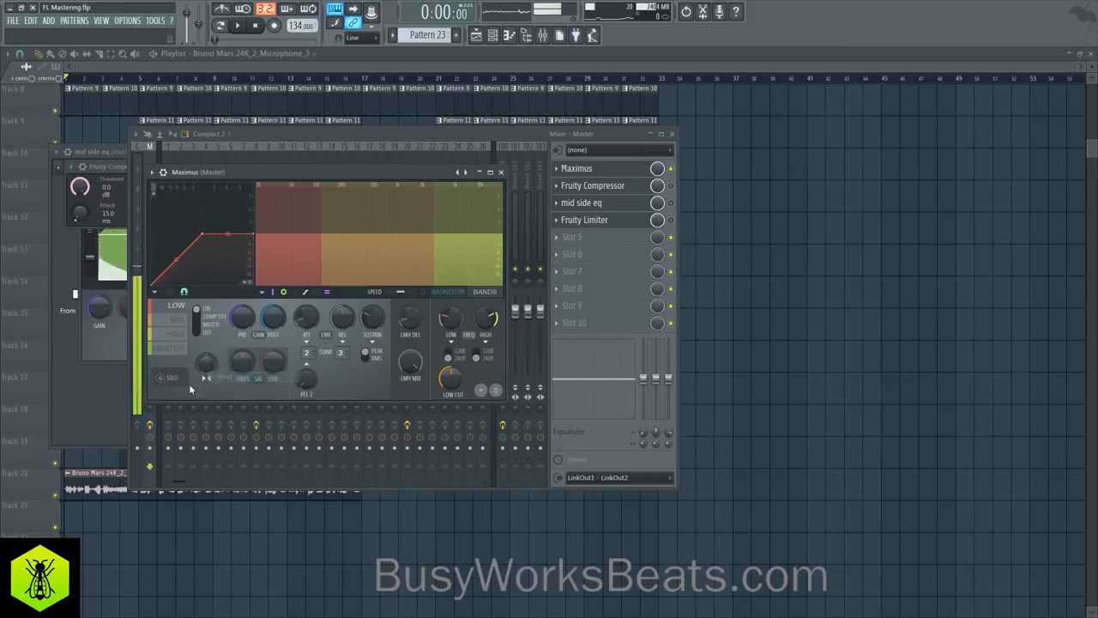
- Set the low band's stereo separation to 100% merged while auditioning the band in solo
left_click(171, 379)
key("space")
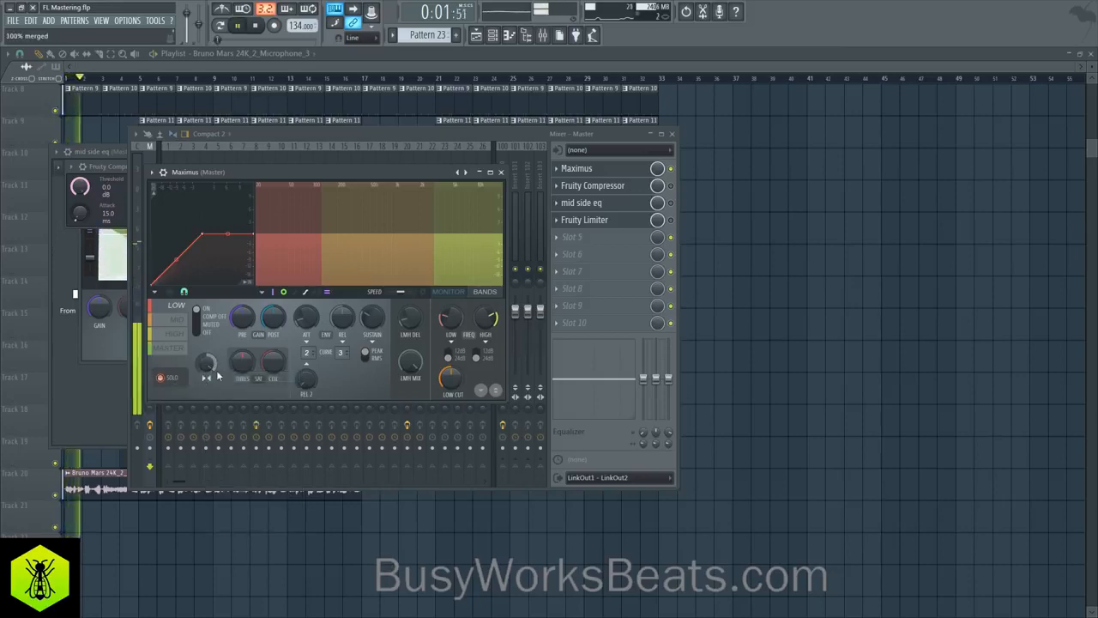
left_click(171, 379)
key("space")
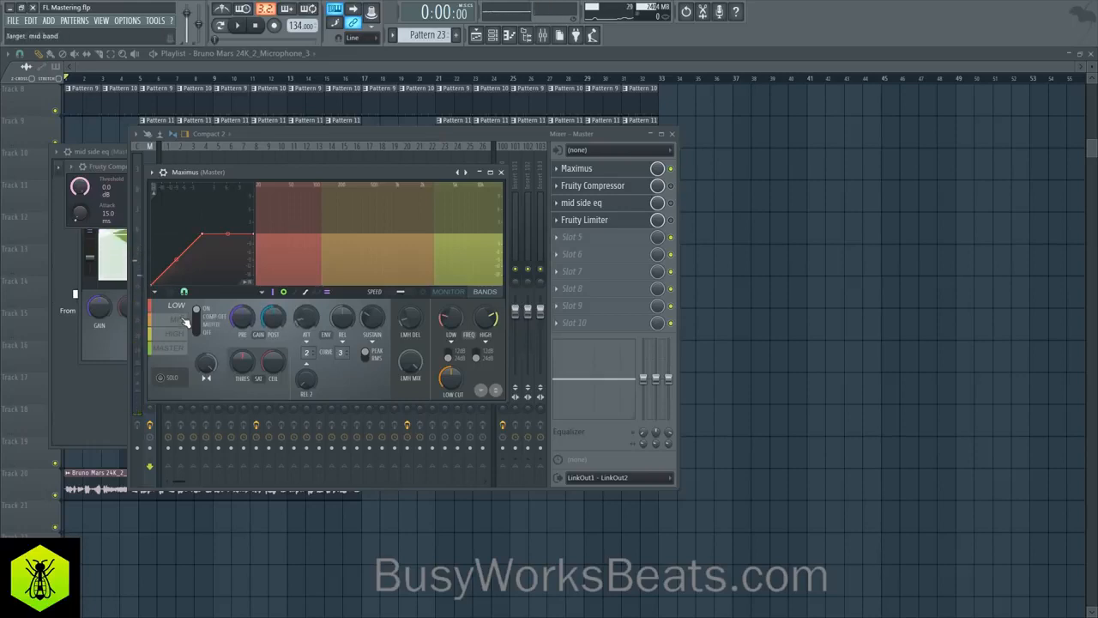
key("space")
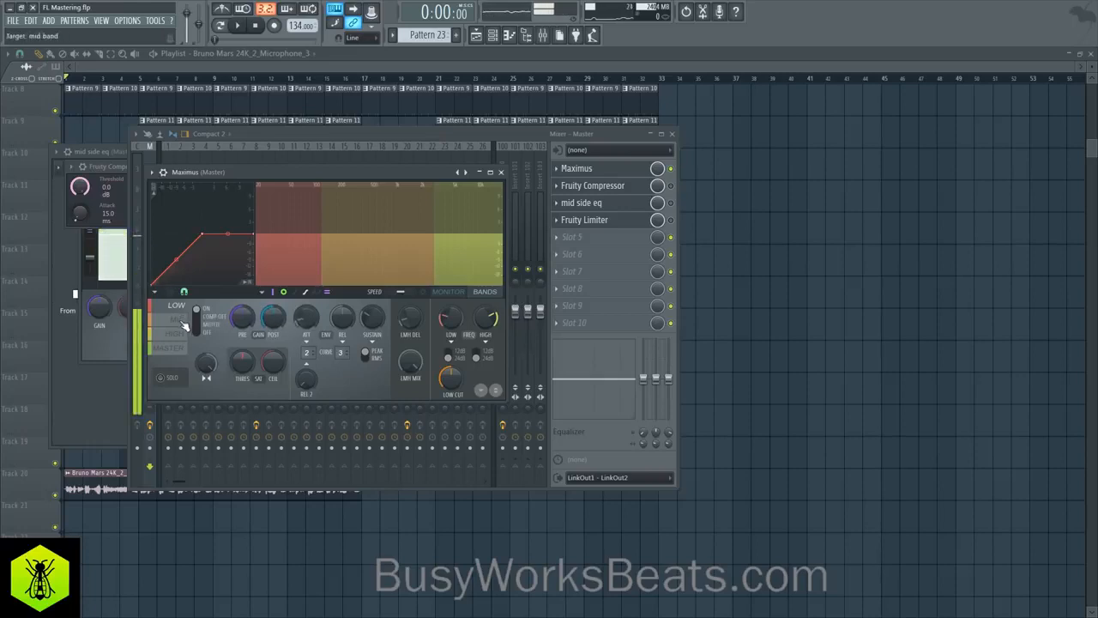
- Set the mid band's stereo separation to 53% separated, comparing it in solo and in the full mix
left_click(178, 320)
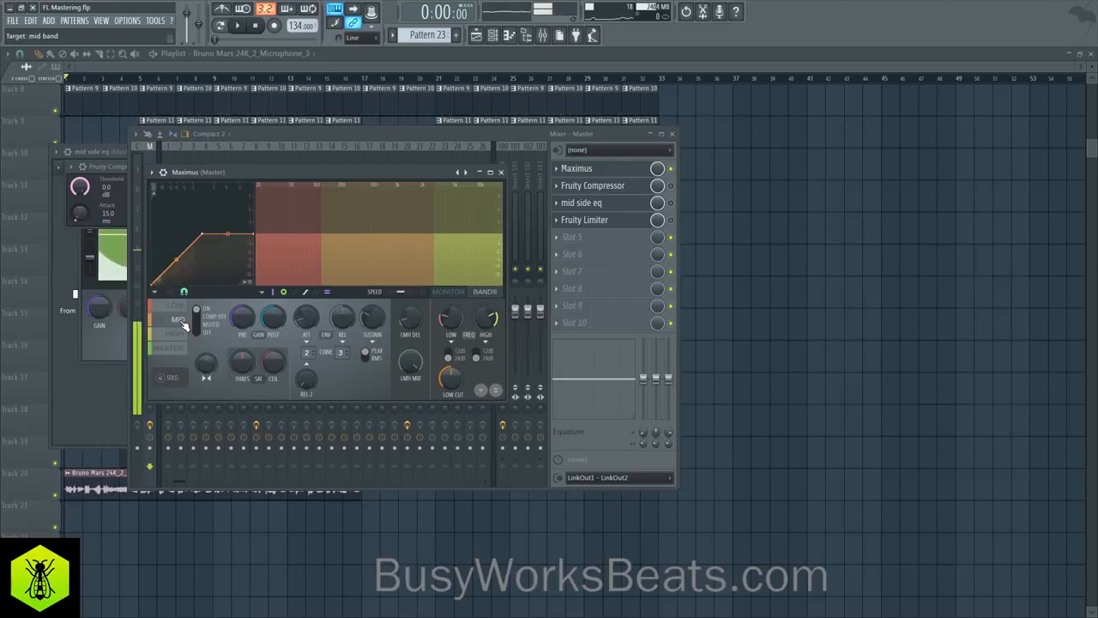
left_click(171, 380)
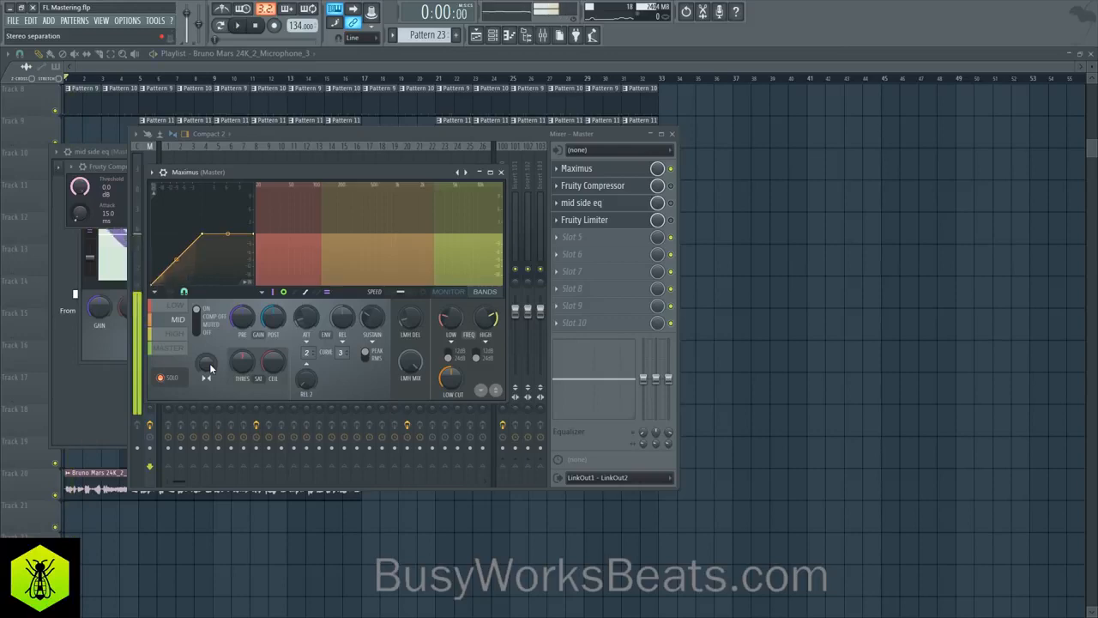
key("space")
mouse_move(211, 367)
left_mouse_down()
mouse_move(211, 388)
mouse_move(206, 380)
left_mouse_up()
left_click(178, 378)
left_click(174, 379)
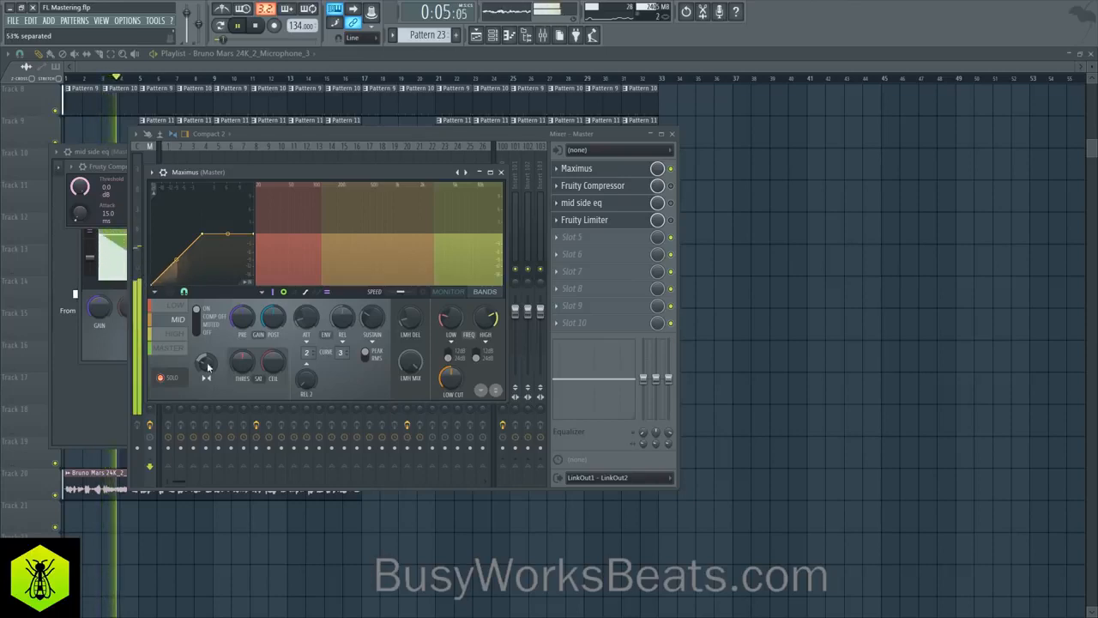
left_click(179, 380)
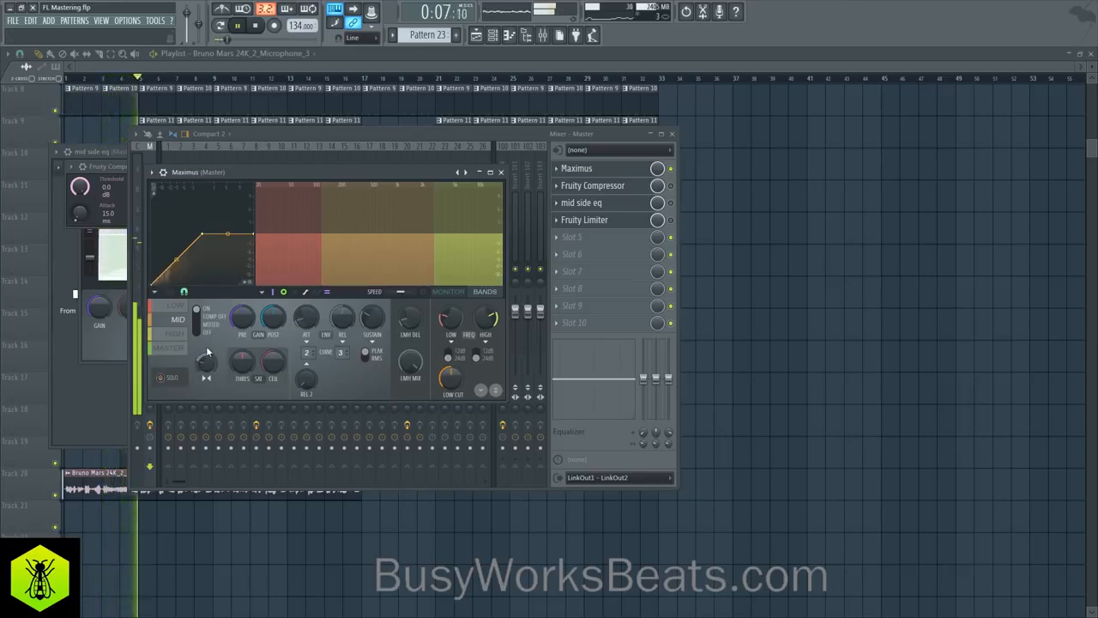
key("space")
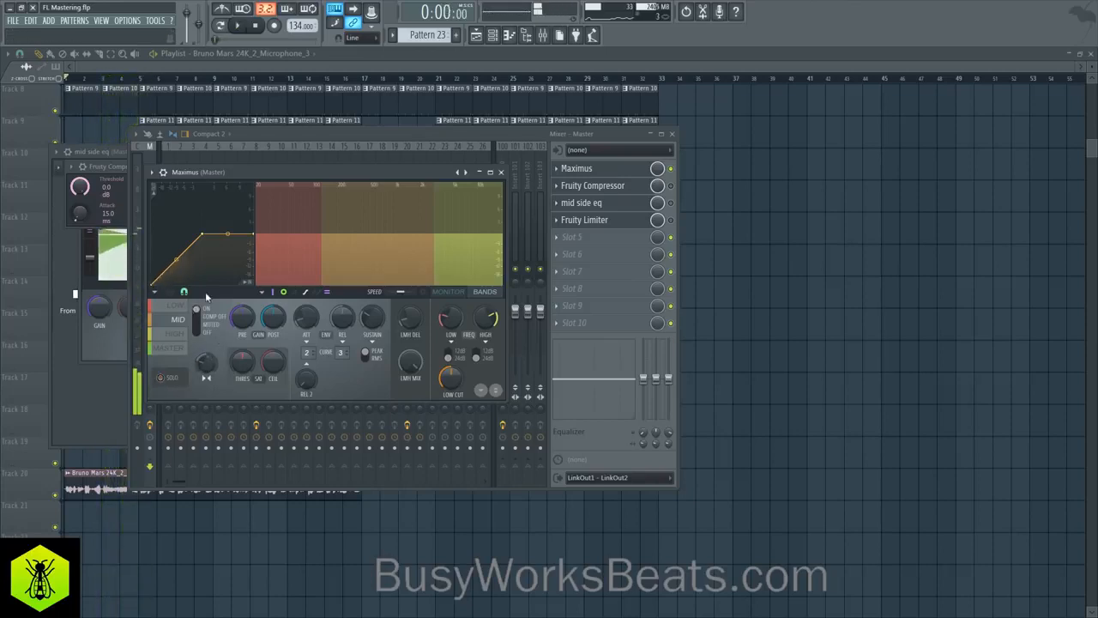
- Widen the high band's stereo separation while it is soloed, and play back the full mix to check it
left_click(182, 334)
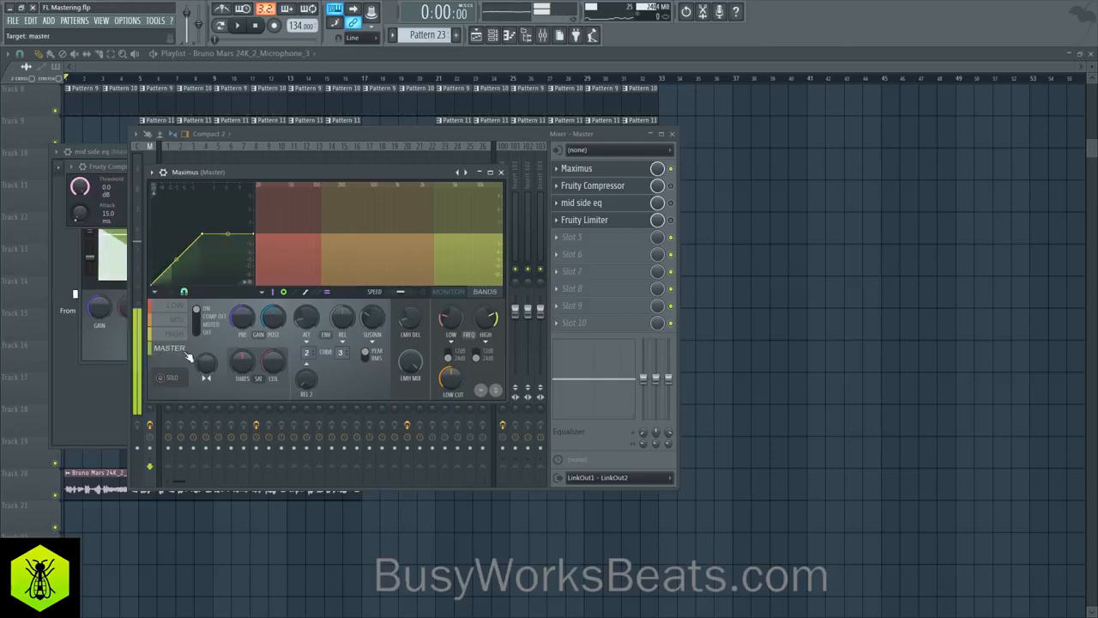
left_click(170, 377)
key("space")
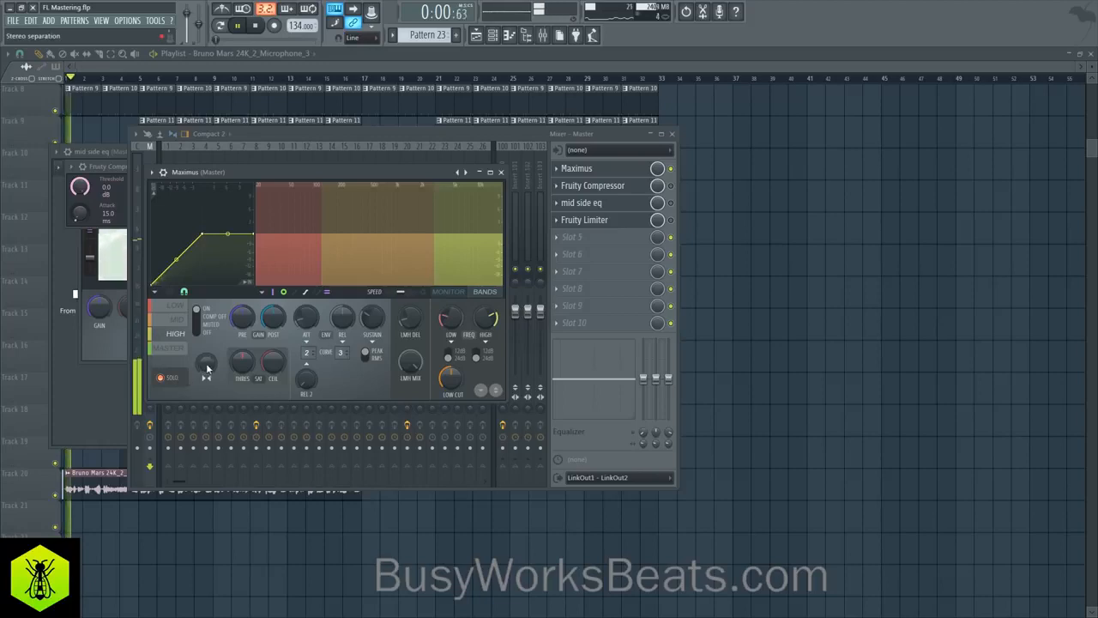
left_click(173, 379)
key("space")
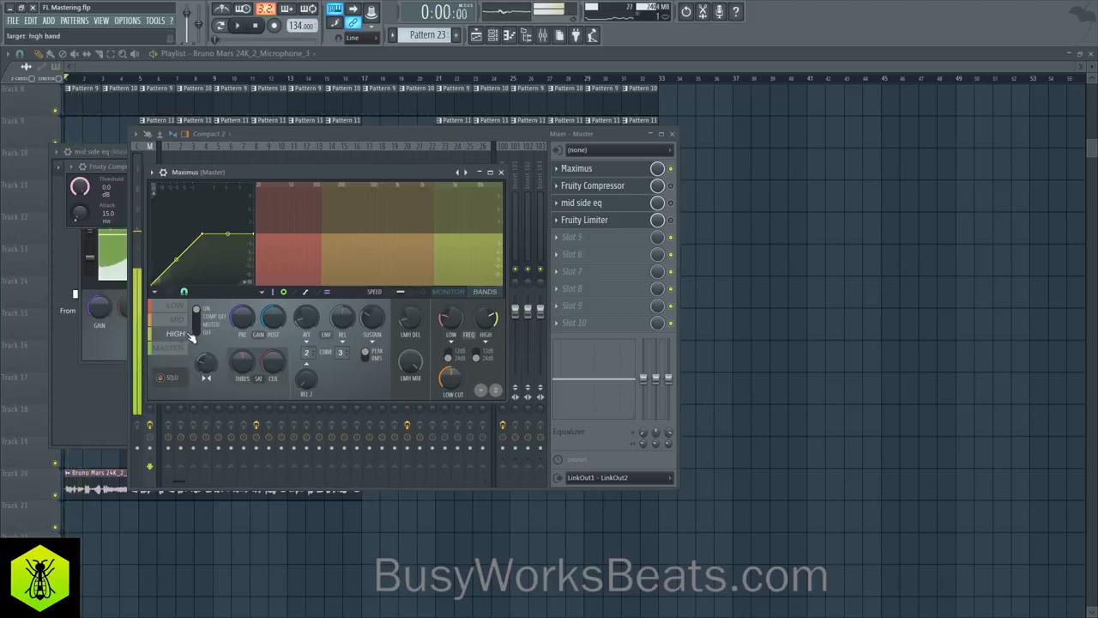
key("space")
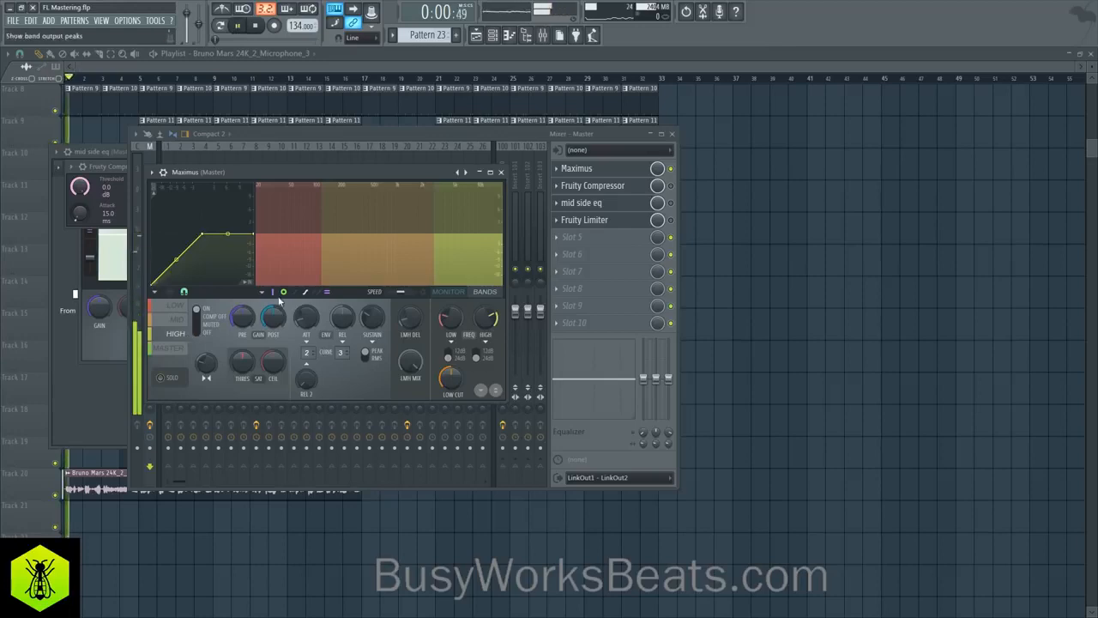
key("space")
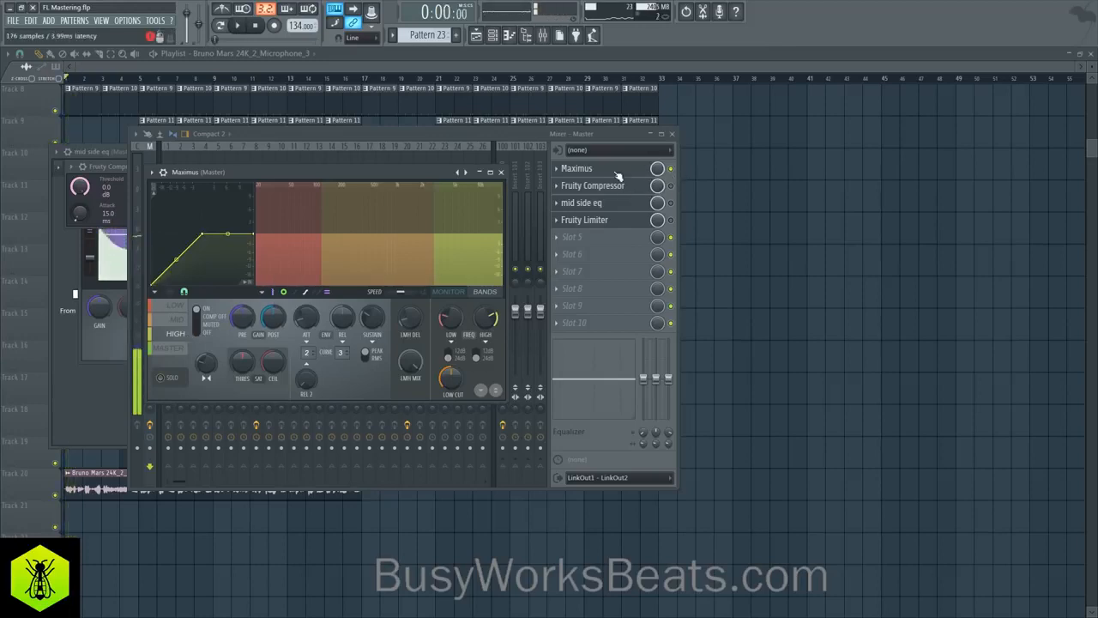
- Close Maximus and enable the Fruity Compressor on the master track
left_click(502, 172)
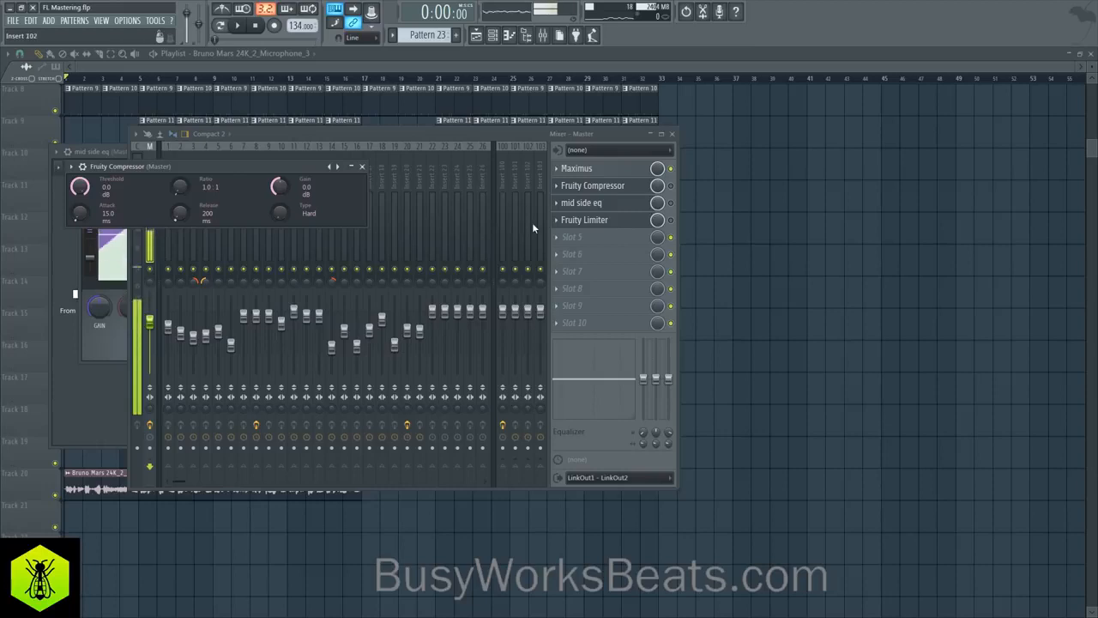
left_click(656, 186)
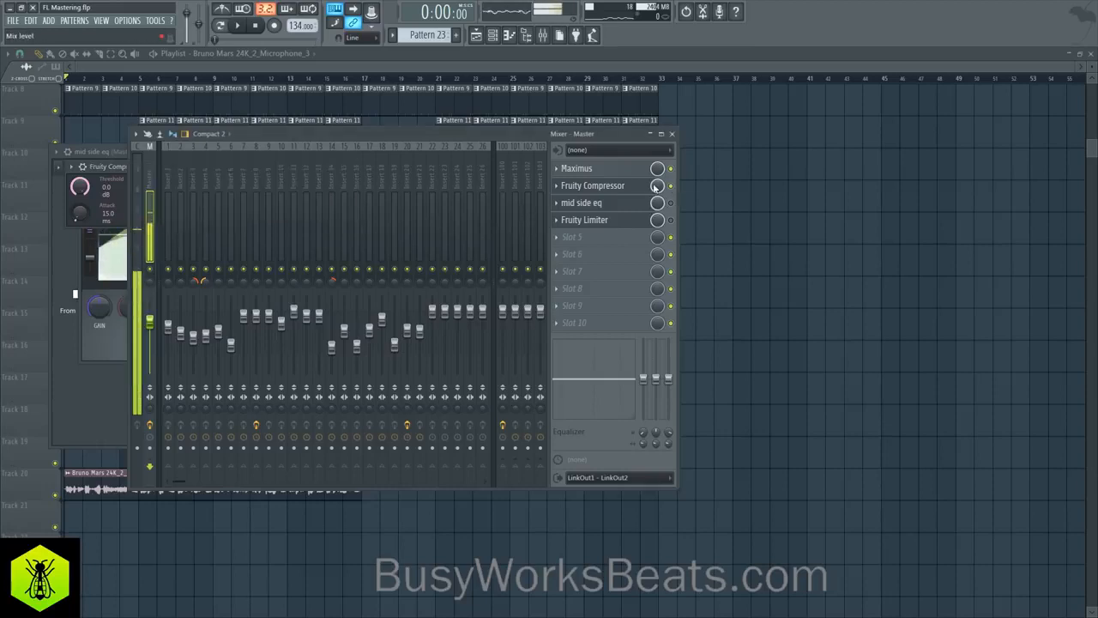
- Open the Fruity Compressor on the master track and set its ratio to 2.1:1
left_click(646, 189)
left_click_drag(288, 162, 460, 255)
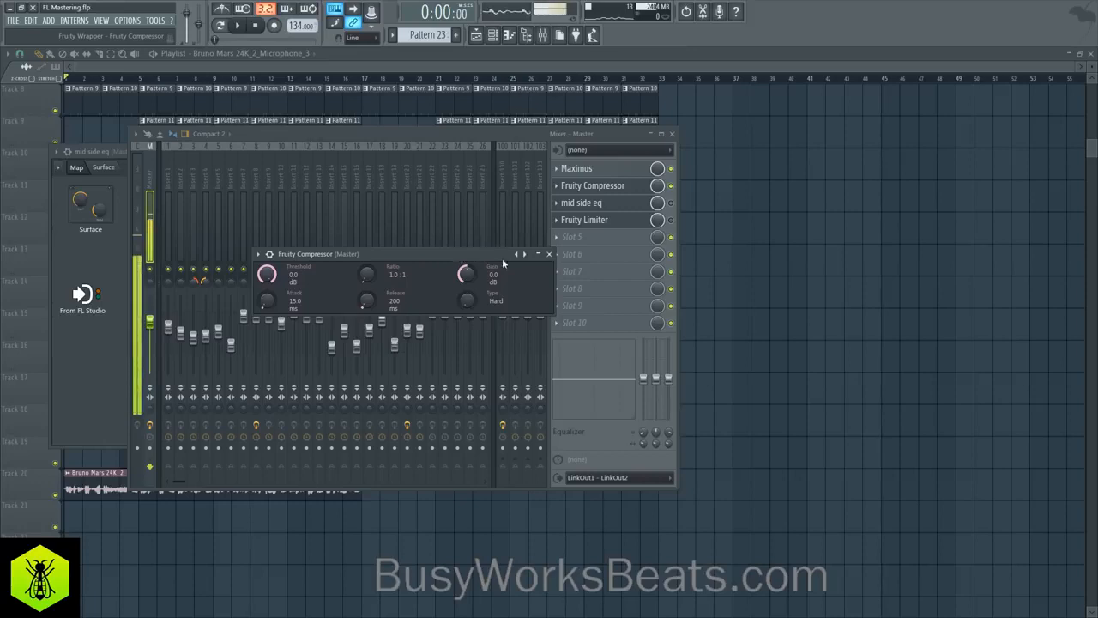
left_click_drag(502, 257, 433, 253)
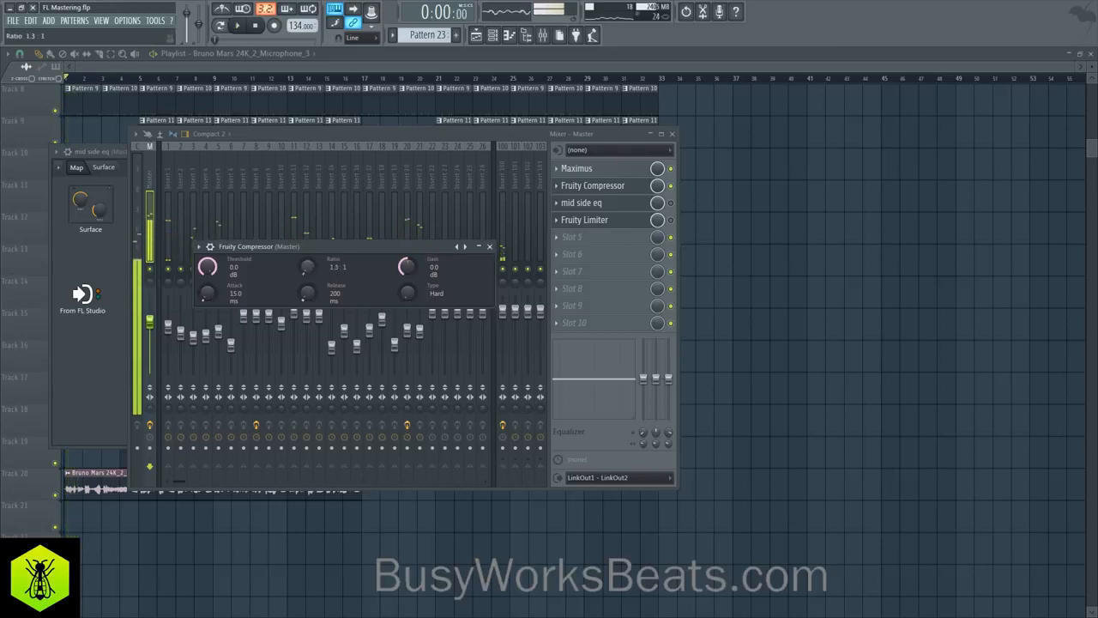
scroll(305, 269, "up", 3)
scroll(305, 269, "down", 2)
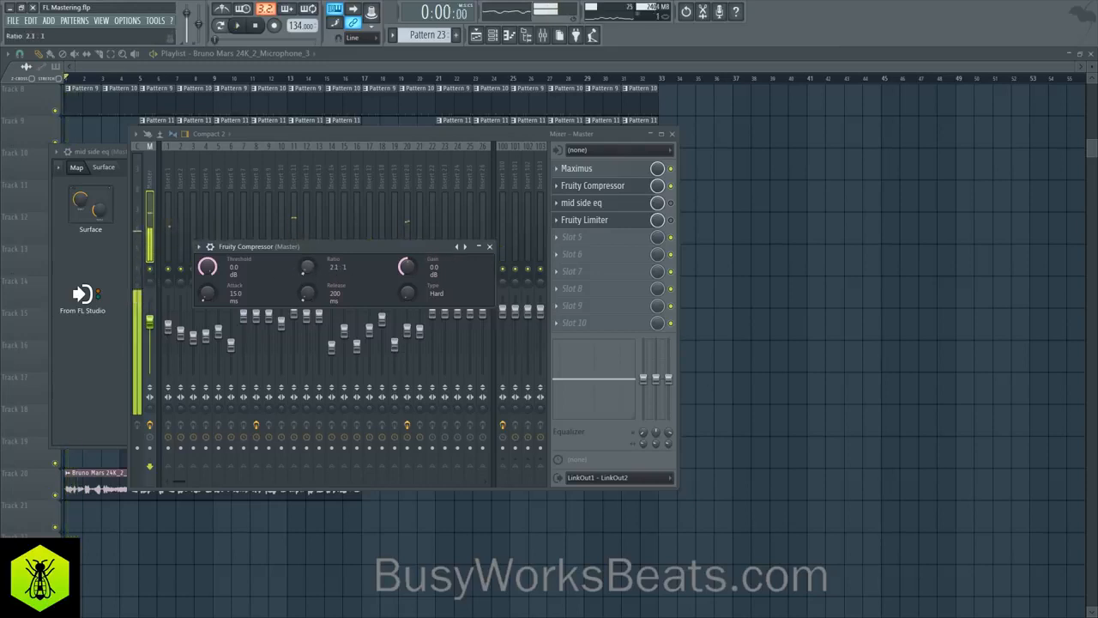
left_click(672, 170)
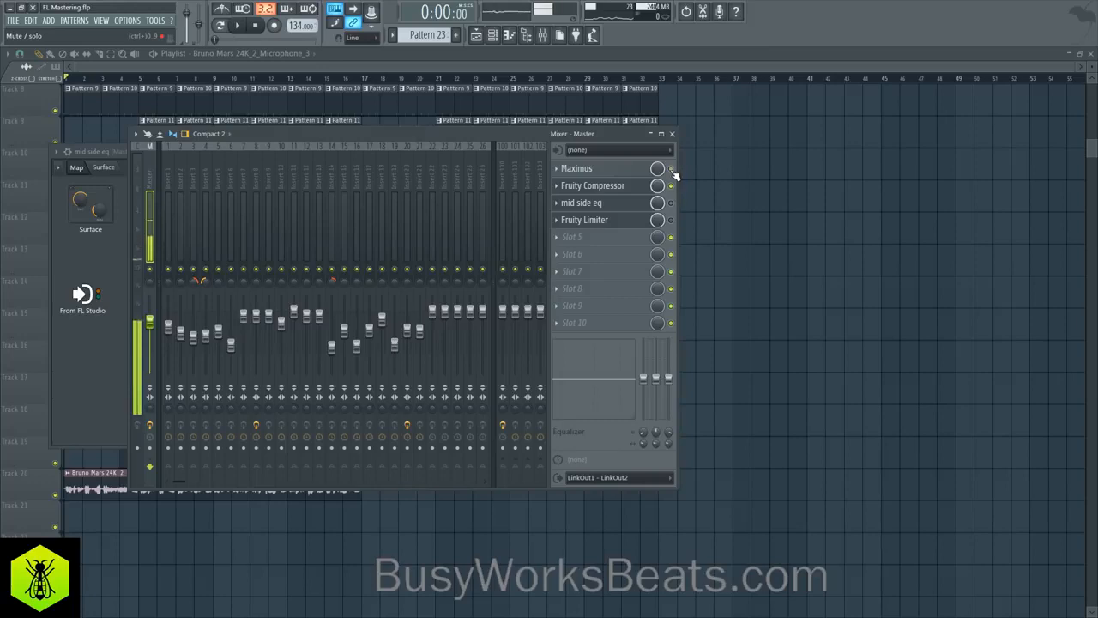
left_click(616, 193)
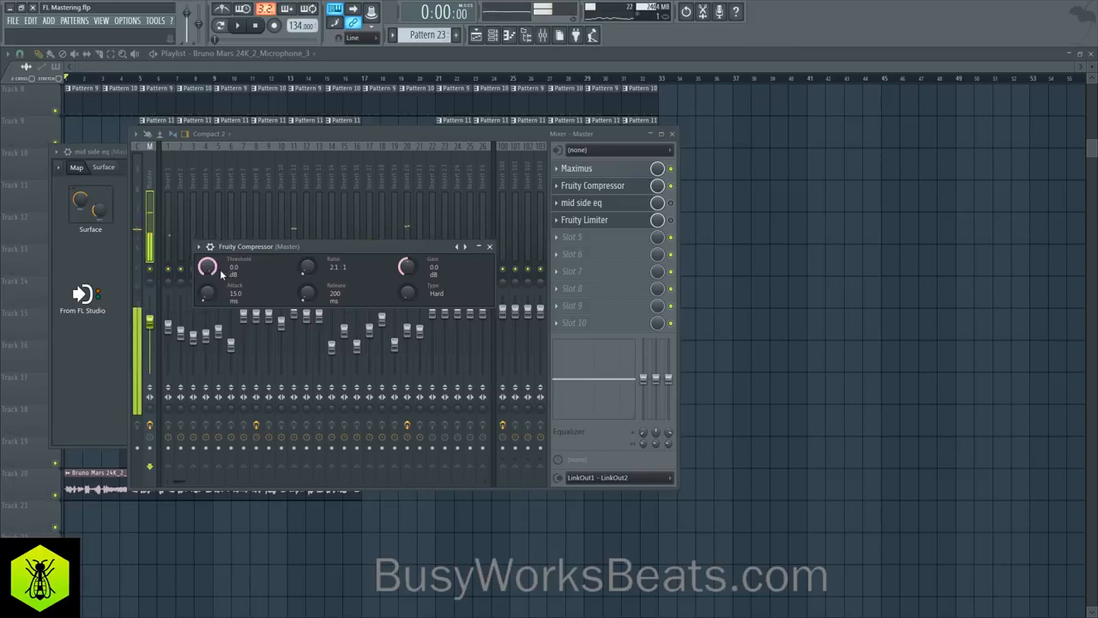
- Lower the compressor's threshold to -16.6 dB while auditioning the song
key("space")
left_click_drag(219, 269, 219, 278)
left_click_drag(208, 267, 207, 317)
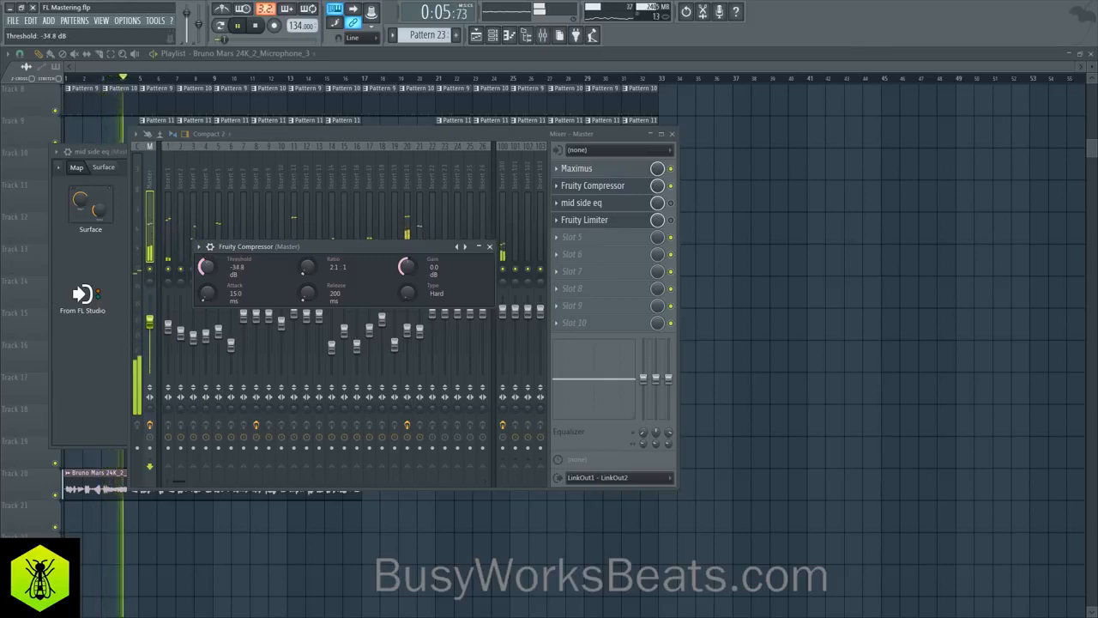
key("space")
key("space")
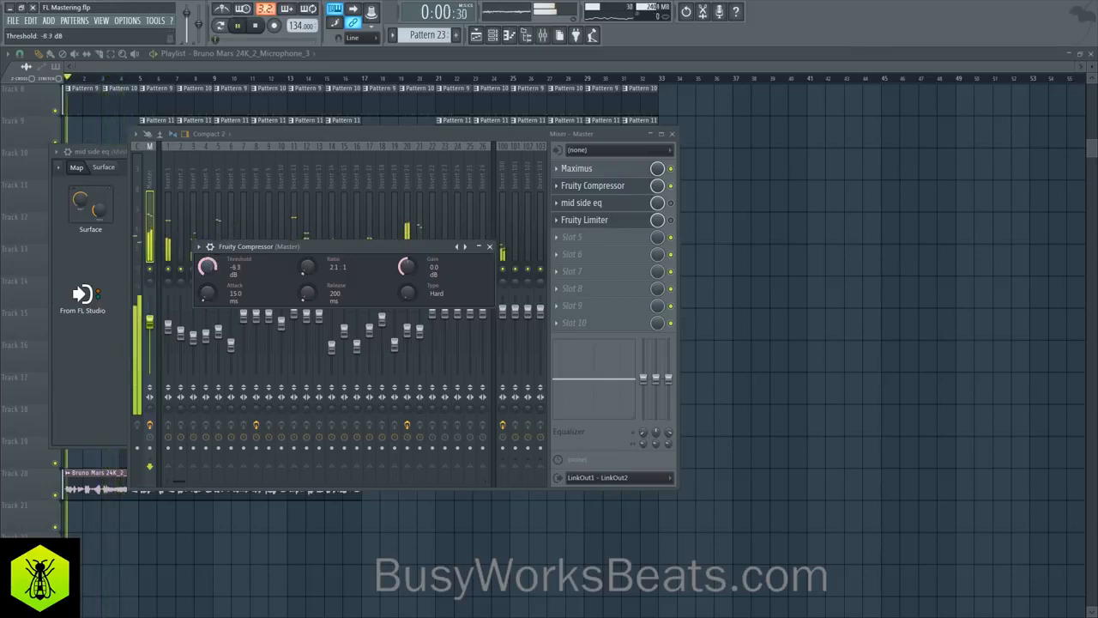
left_click_drag(207, 267, 212, 268)
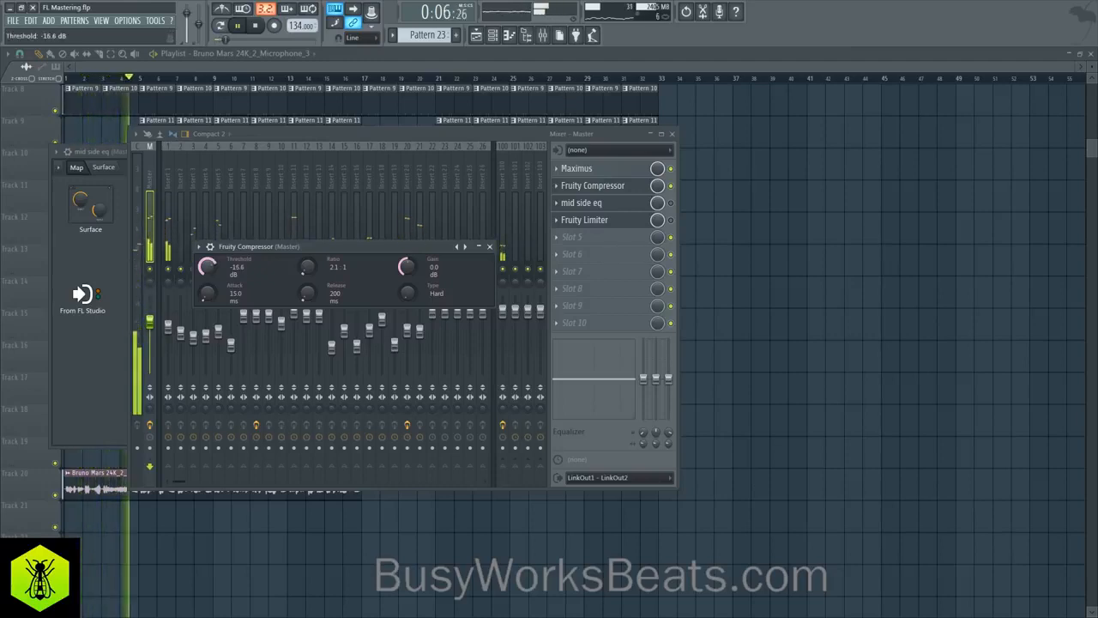
key("space")
scroll(208, 267, "down", 1)
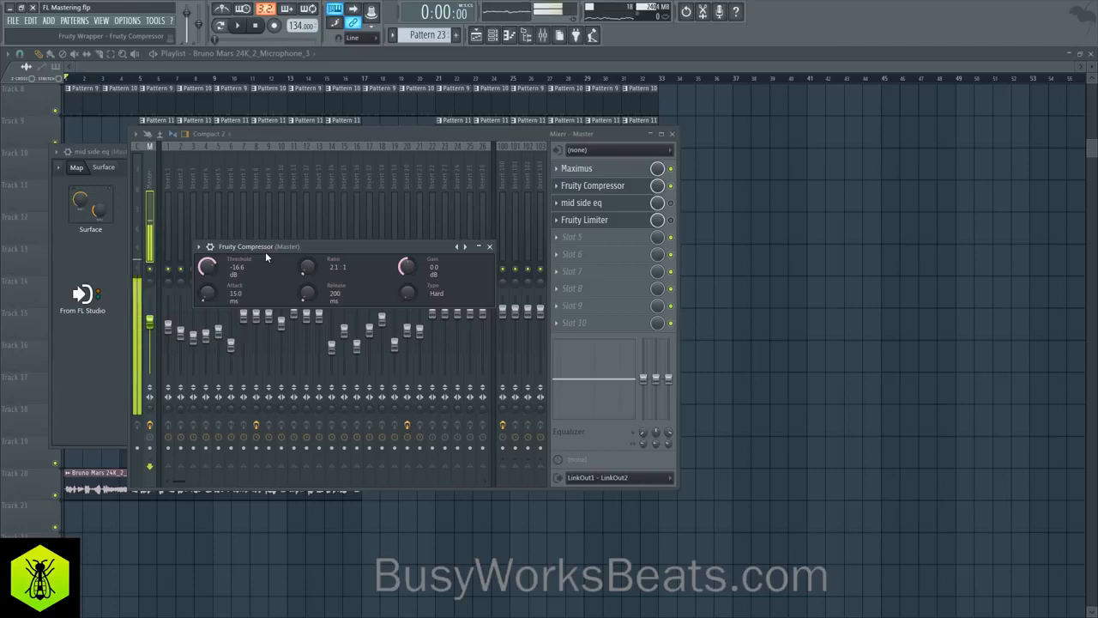
- Raise the compressor's gain to 3.9 dB and shorten its release to 96 ms, listening to the song
left_click(671, 186)
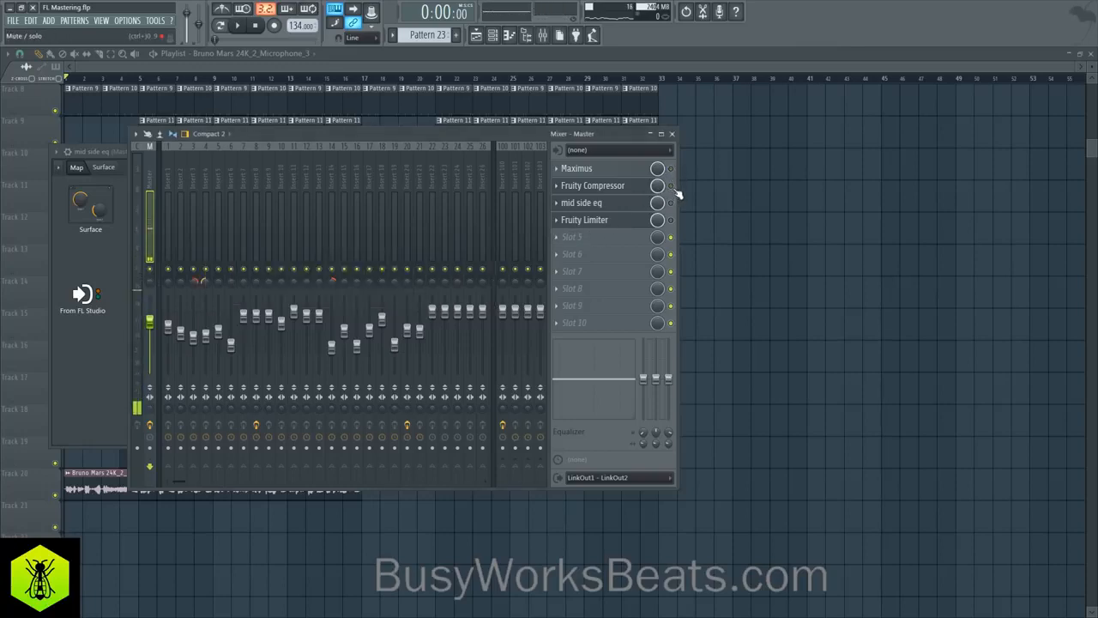
left_click(608, 193)
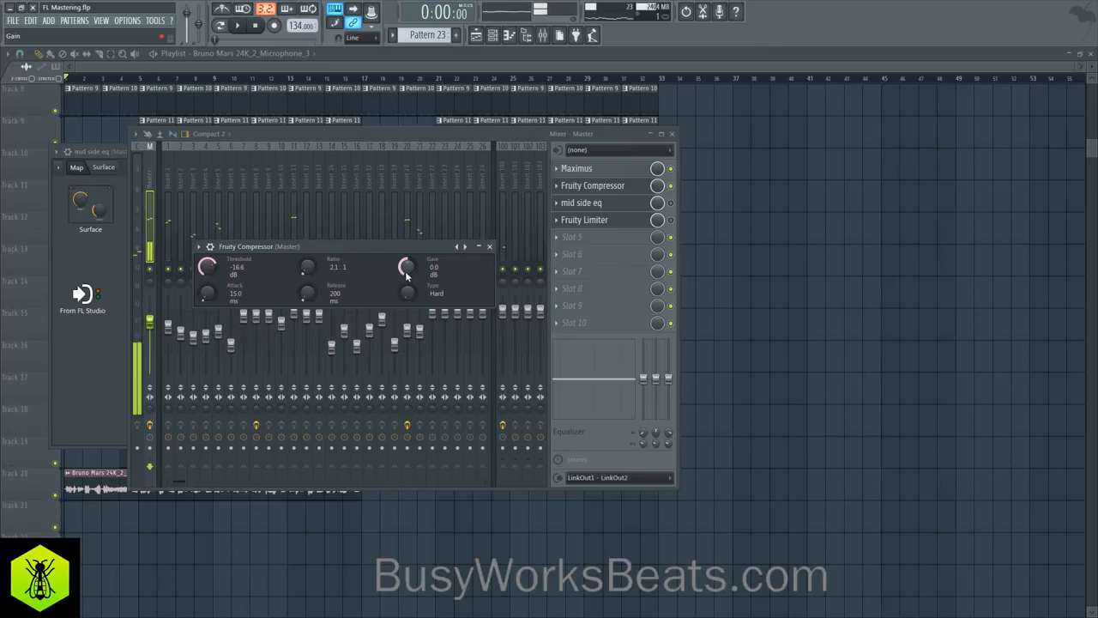
left_click_drag(407, 275, 408, 263)
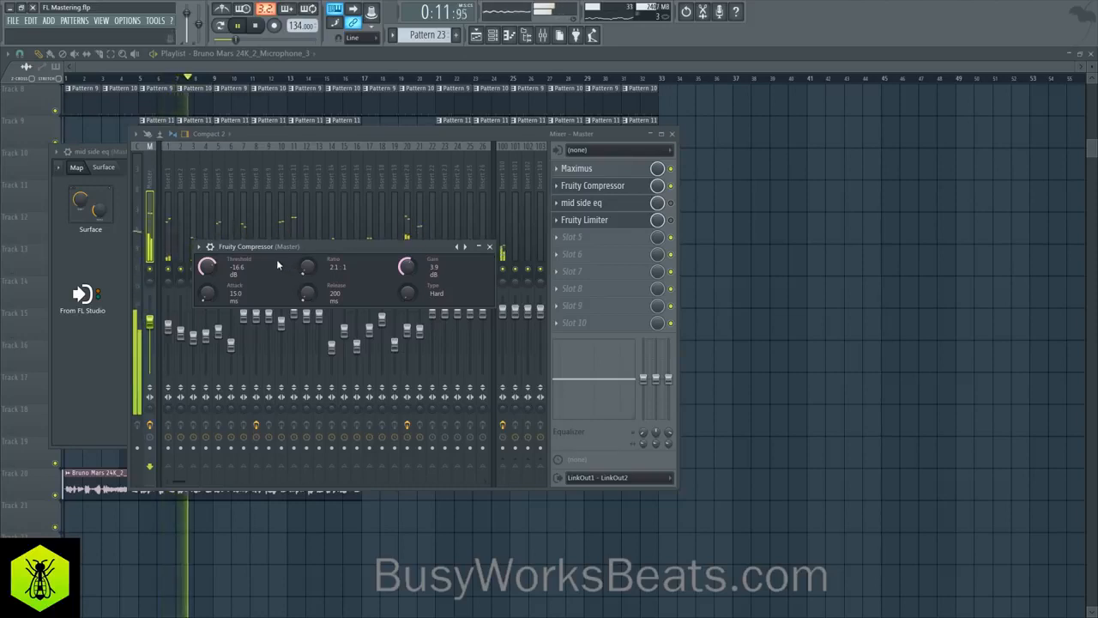
mouse_move(307, 293)
left_mouse_down()
mouse_move(307, 319)
mouse_move(307, 310)
left_mouse_up()
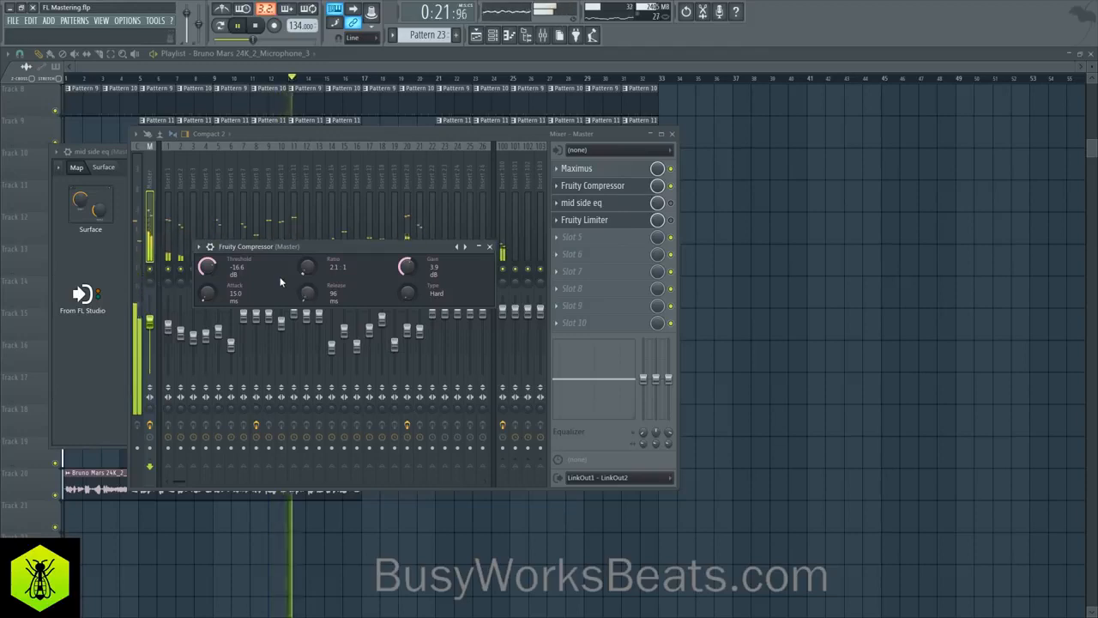
key("space")
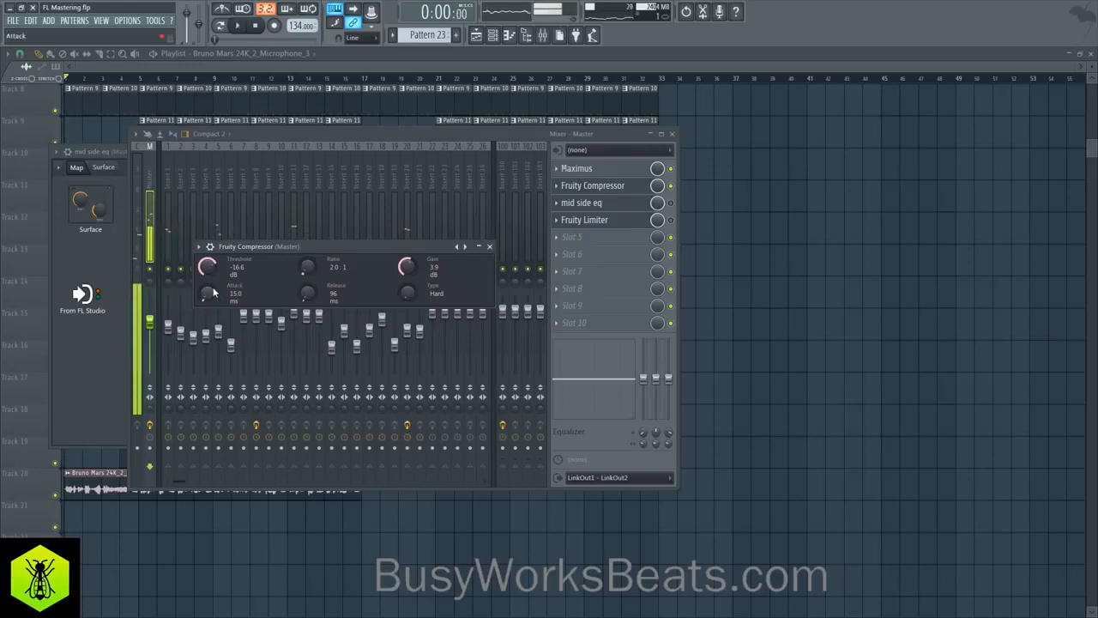
- Set the compressor's attack to 15.6 ms by ear, then close the compressor and stop playback
left_click_drag(211, 294, 211, 302)
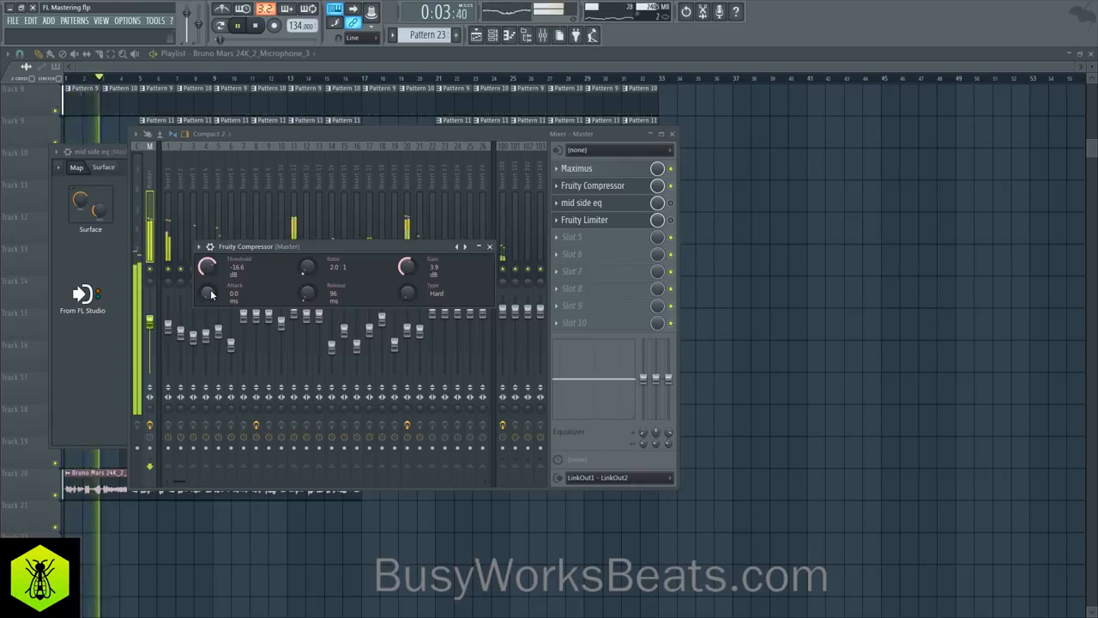
left_click_drag(211, 294, 211, 279)
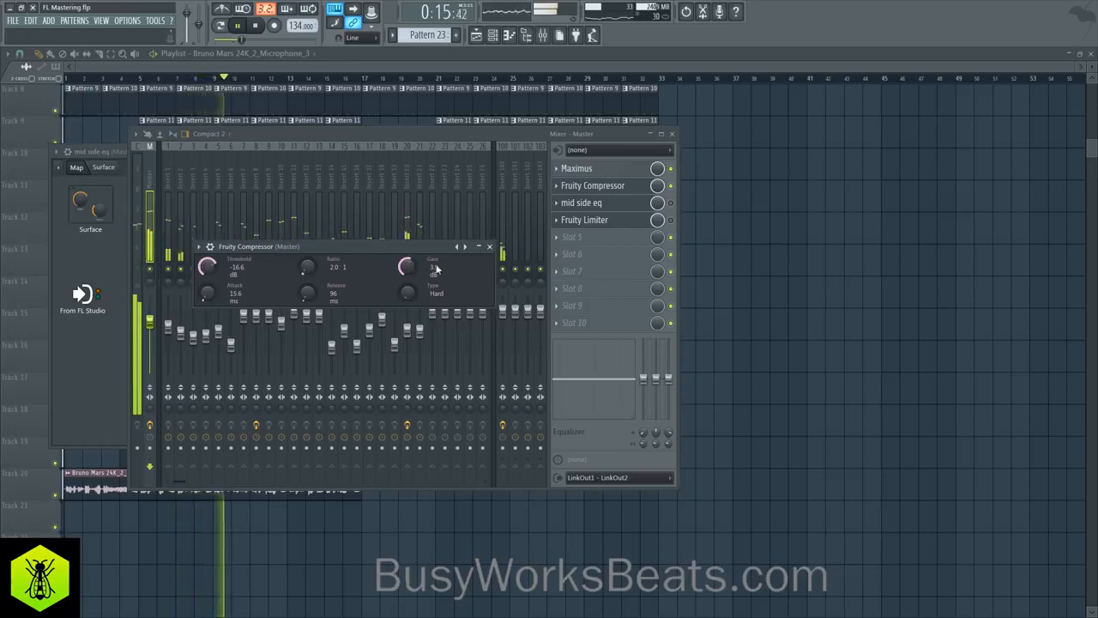
left_click(490, 247)
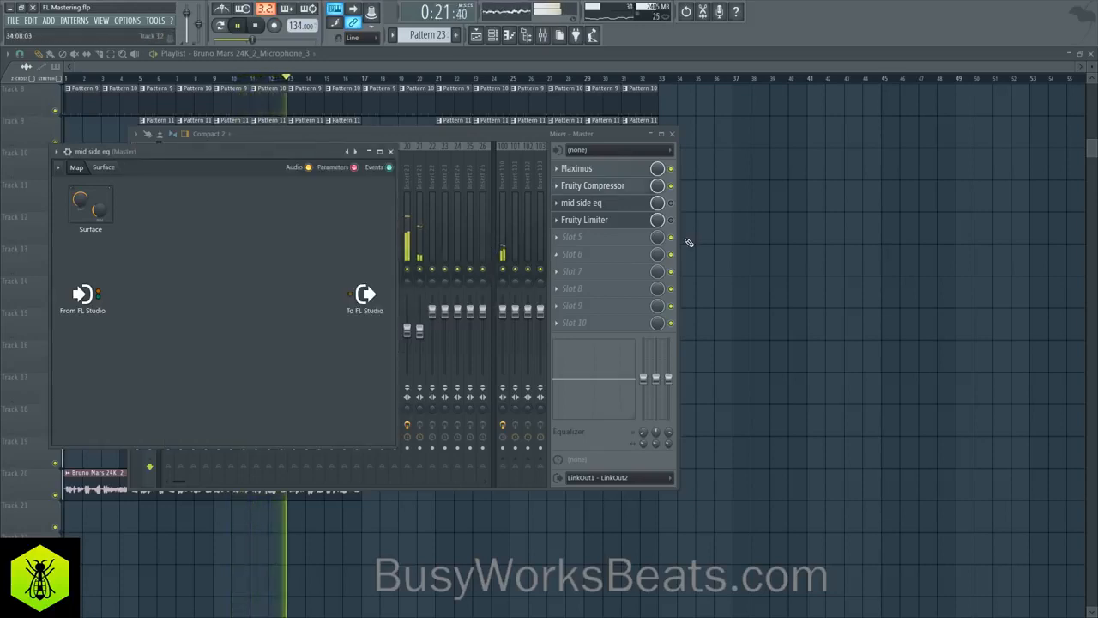
key("space")
- Open the mid side eq patch on the master and add a Fruity Stereo Shaper after the From FL Studio module
left_click(675, 209)
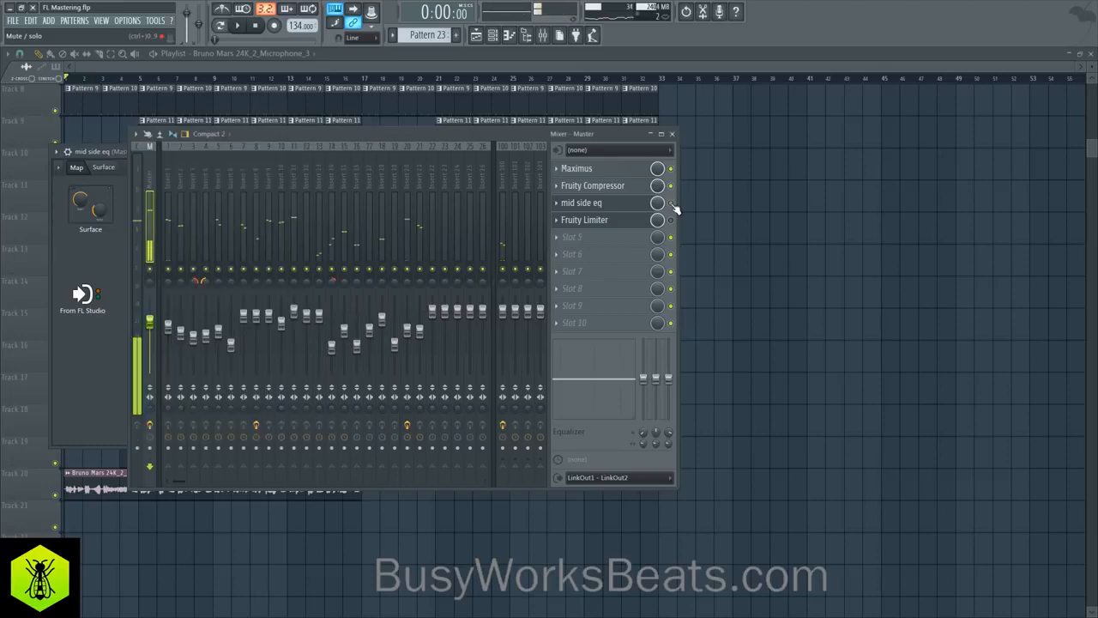
left_click(672, 205)
left_click(598, 203)
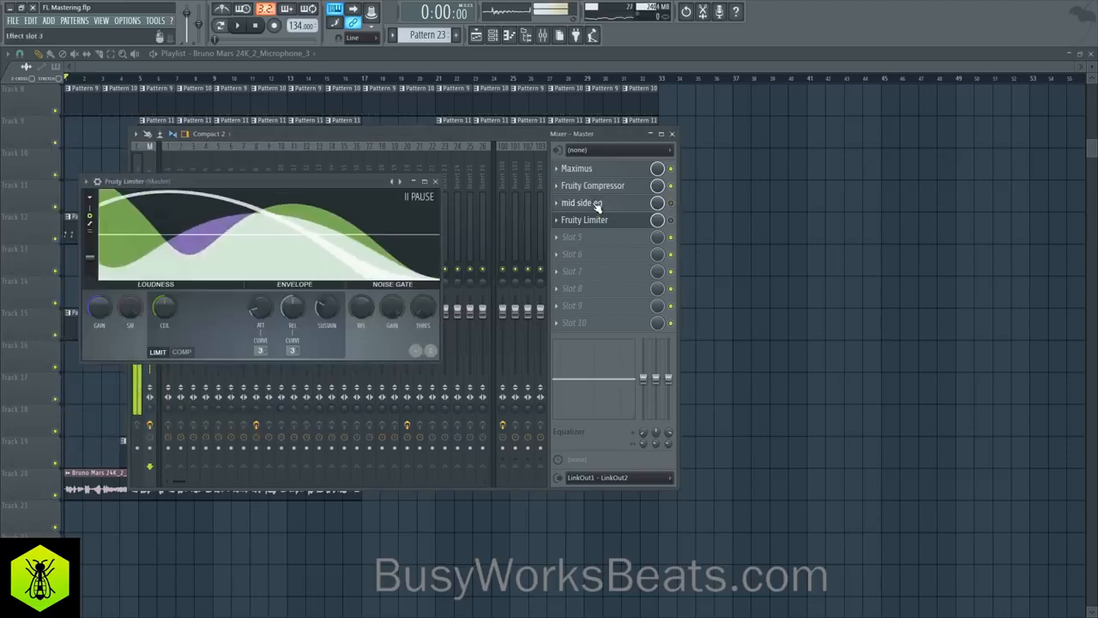
left_click_drag(222, 149, 278, 175)
right_click(188, 323)
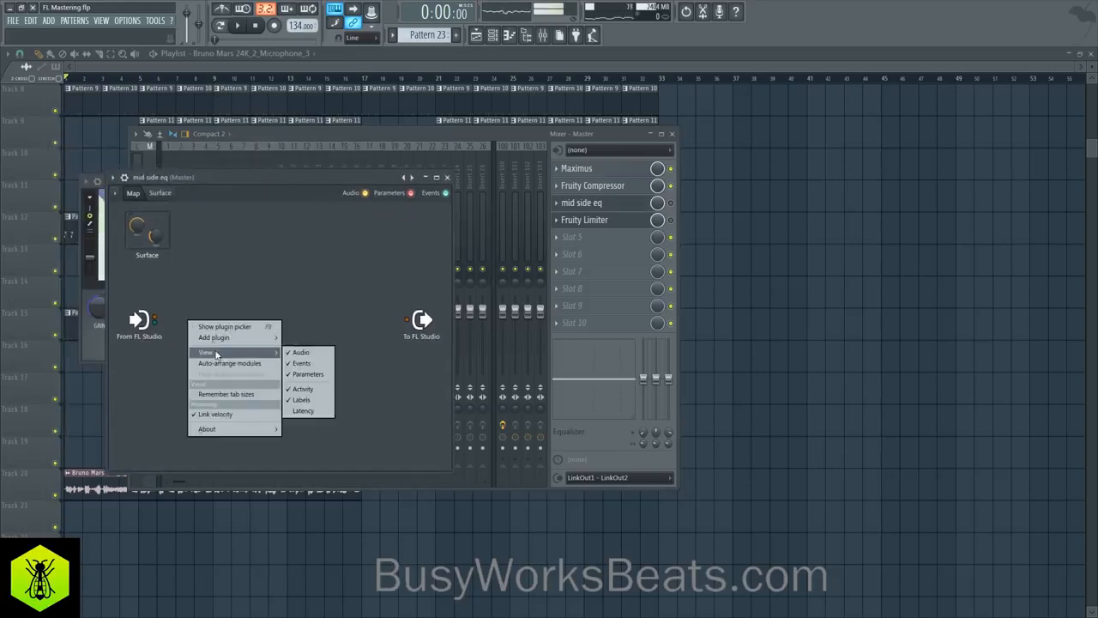
mouse_move(222, 339)
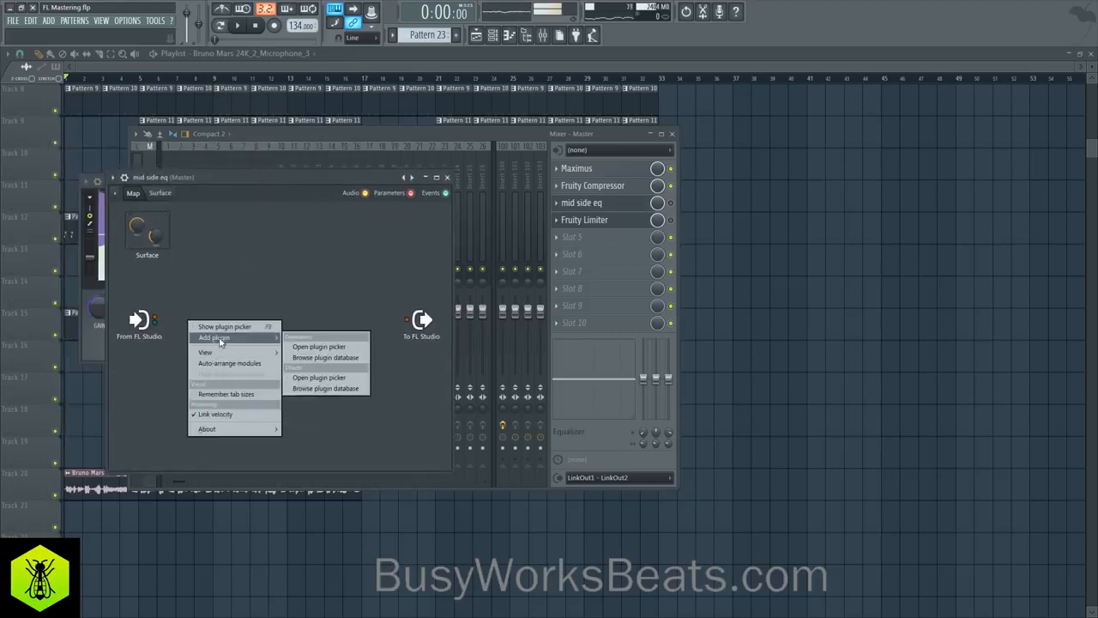
left_click(319, 379)
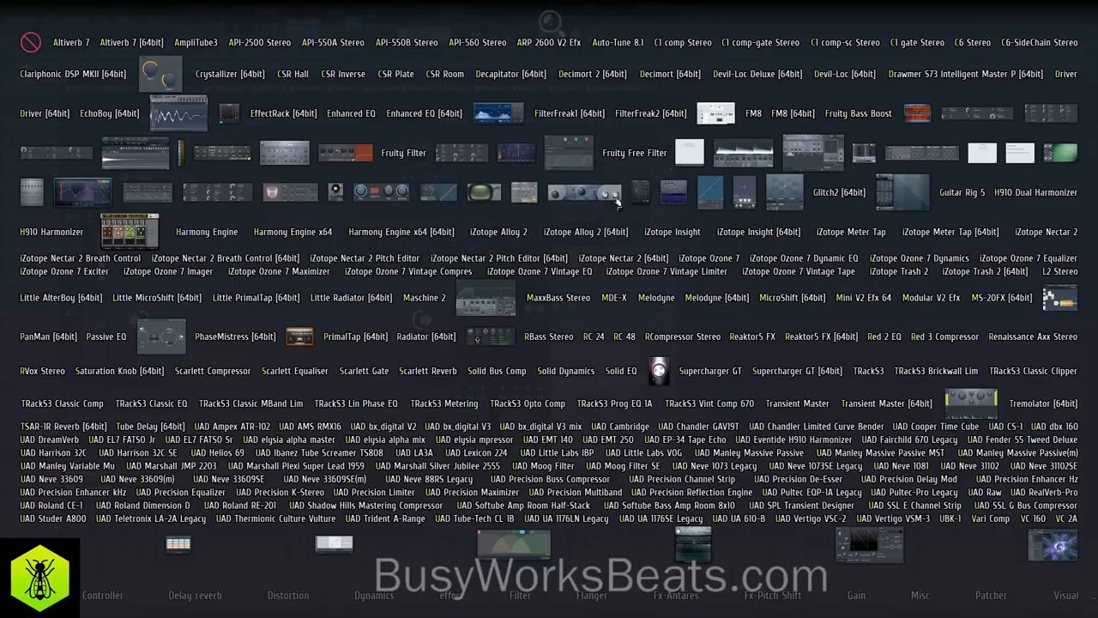
left_click_drag(650, 197, 209, 319)
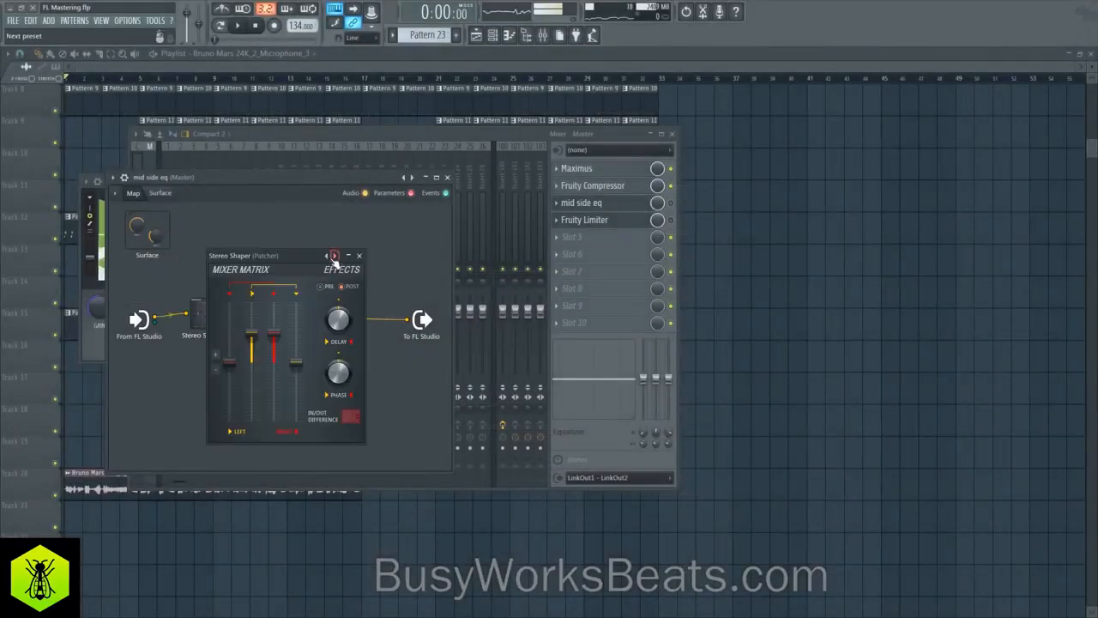
- Load the "Mid - aSide splitter" mixing preset in the Stereo Shaper and close its window
right_click(334, 257)
mouse_move(364, 296)
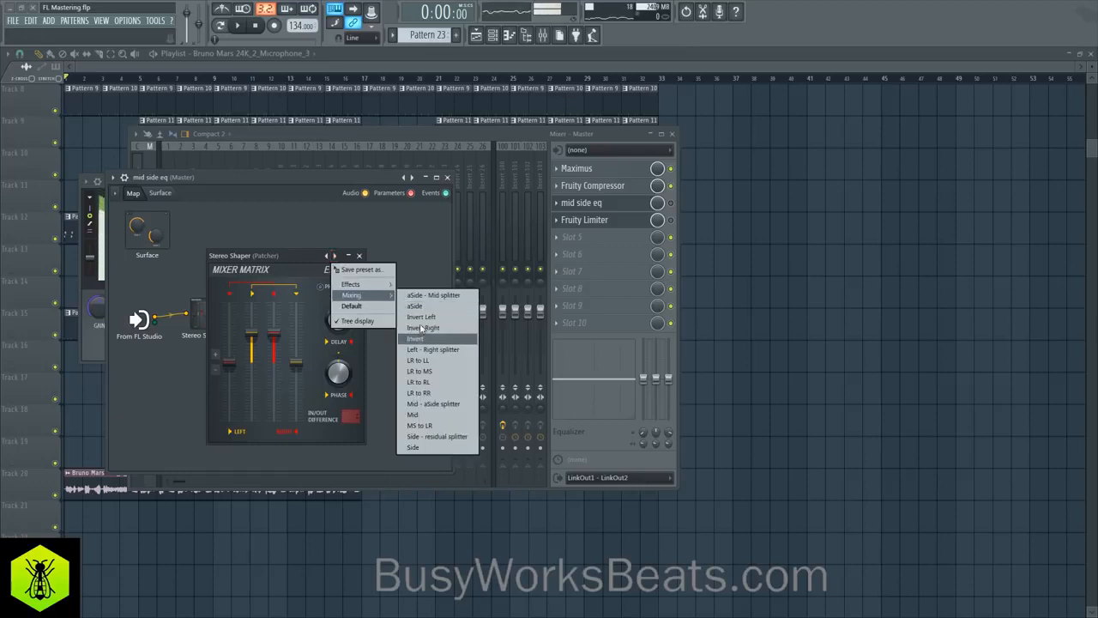
left_click(438, 404)
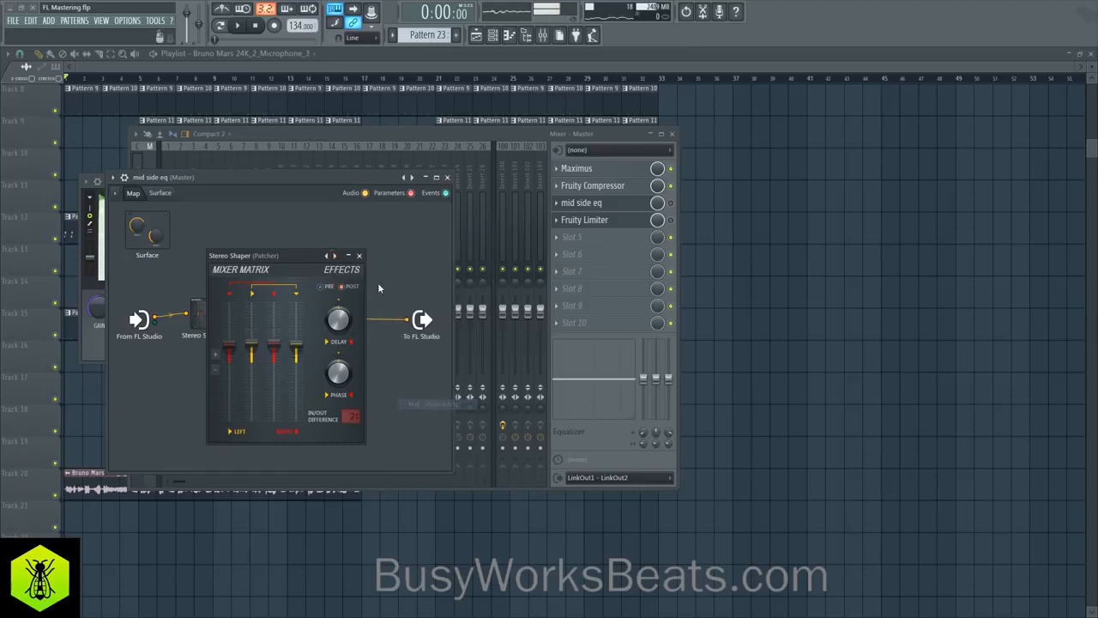
left_click(360, 255)
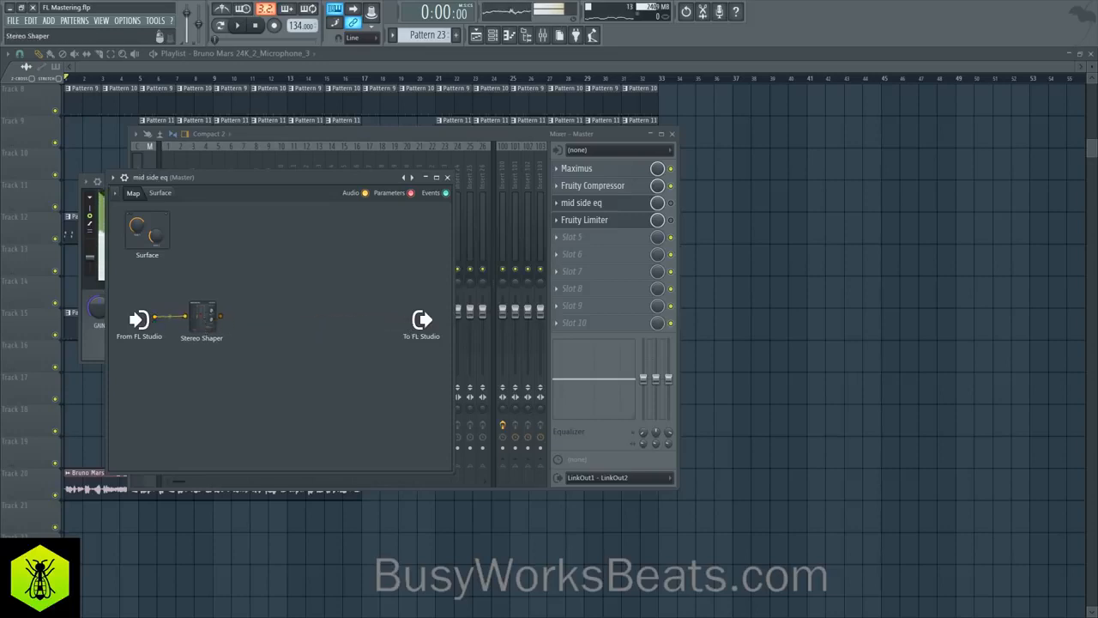
- Enable a second audio output on the Stereo Shaper module and check its in/out difference output number
right_click(194, 321)
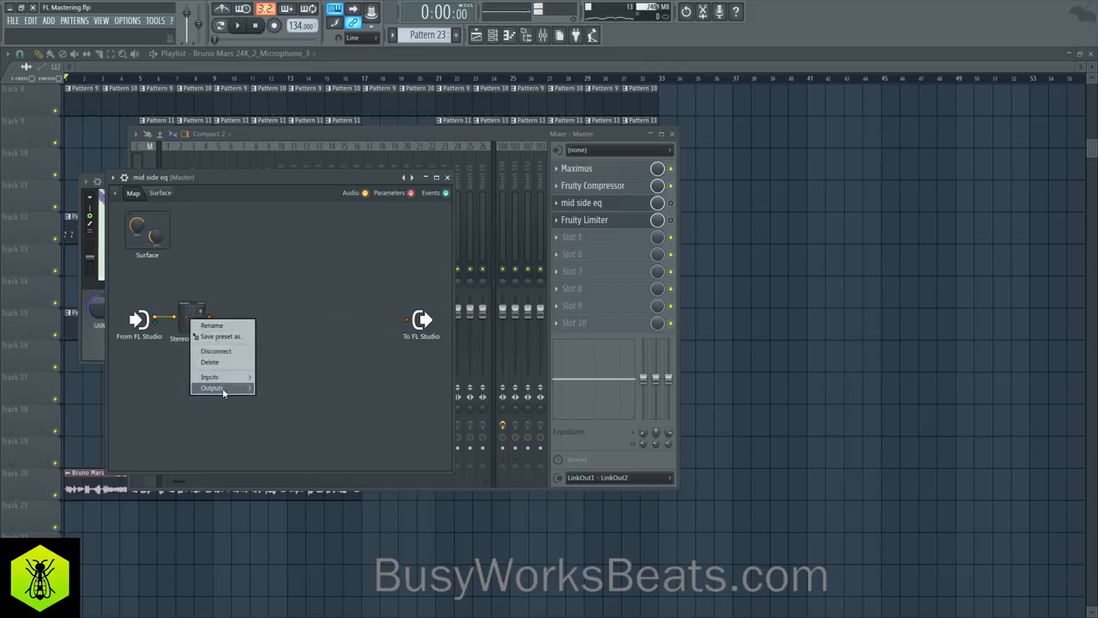
mouse_move(275, 388)
left_click(327, 459)
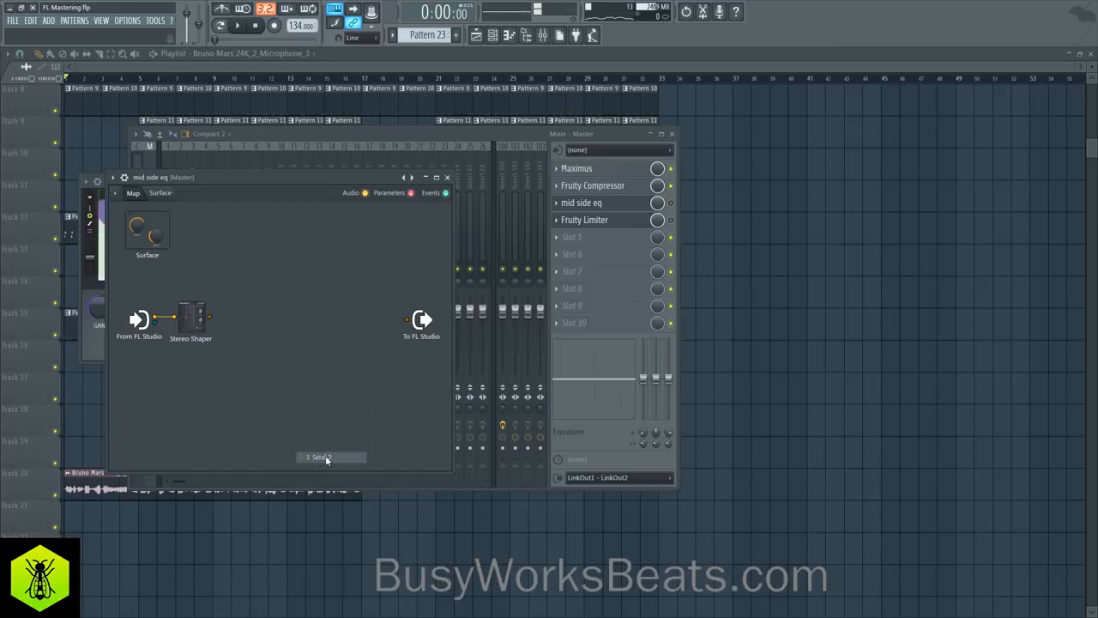
double_click(202, 326)
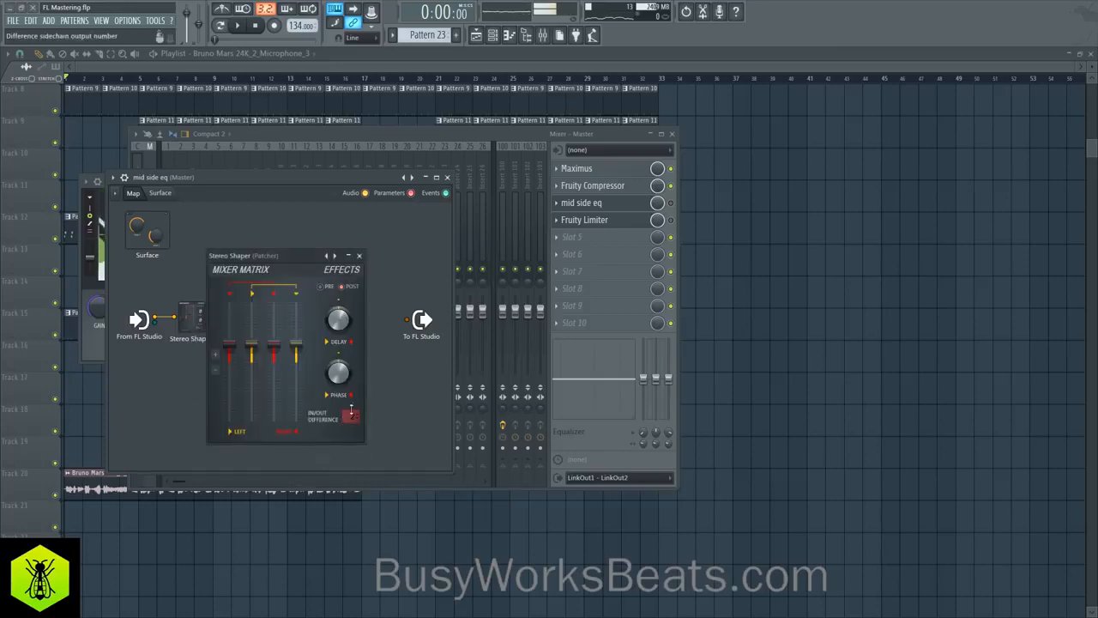
left_click(359, 256)
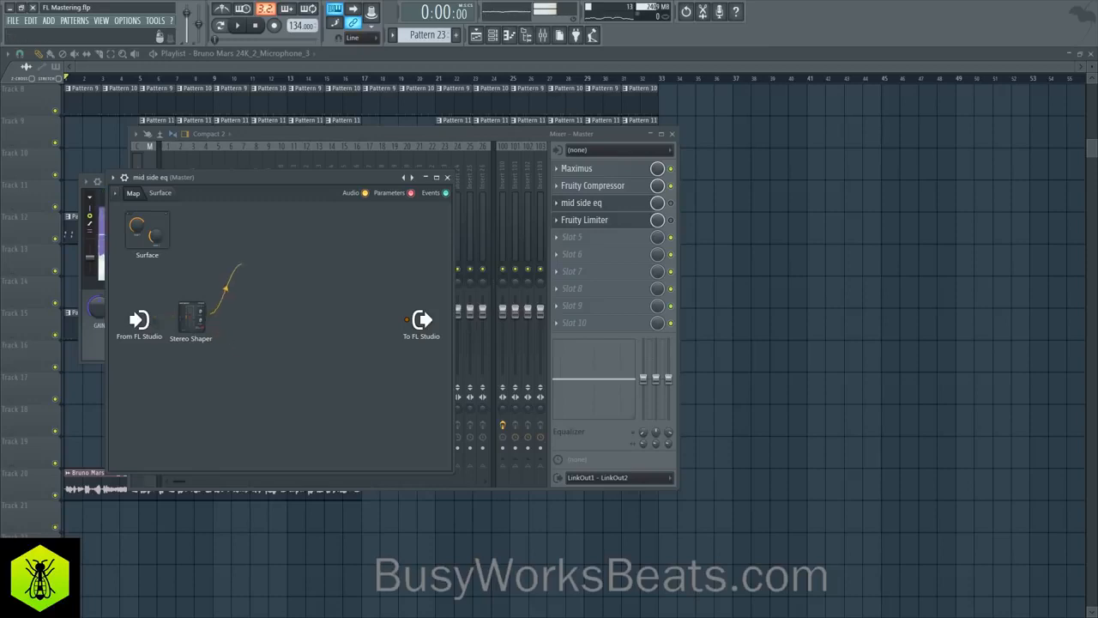
- Add a Fruity Parametric EQ 2 to the patch, above and beyond the Stereo Shaper
right_click(265, 273)
mouse_move(306, 288)
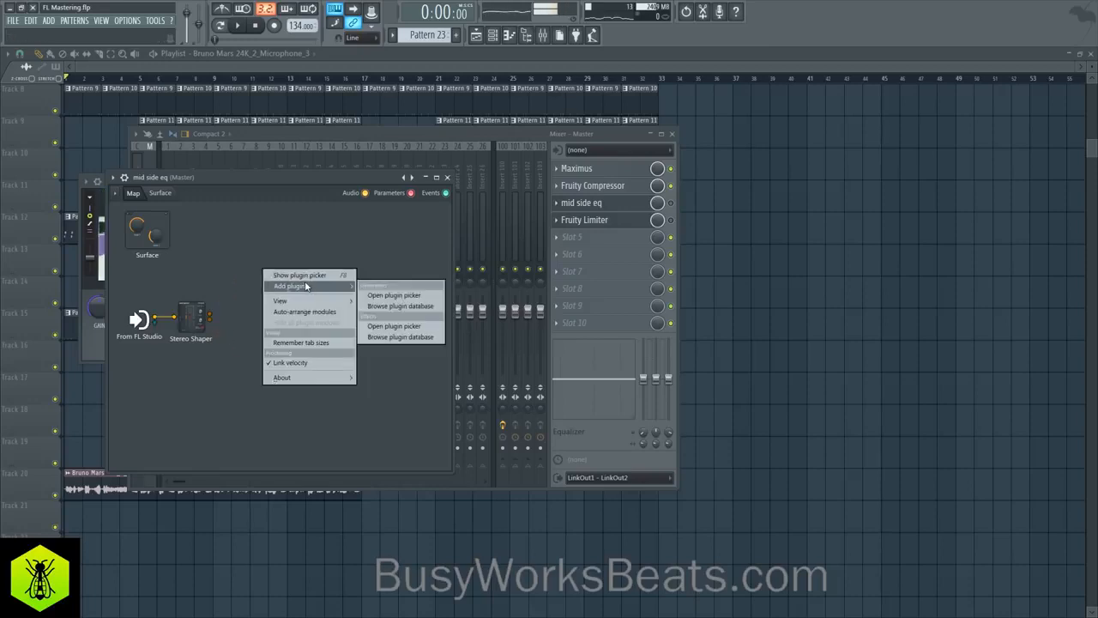
left_click(388, 328)
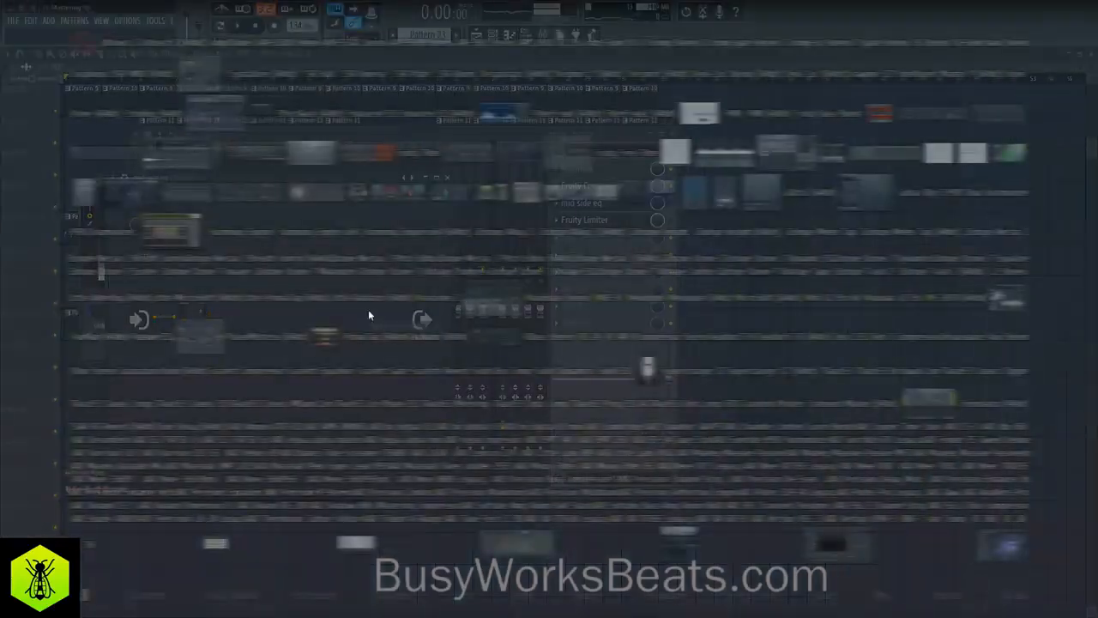
left_click_drag(112, 138, 279, 262)
- Add a second Fruity Parametric EQ 2 below the first and wire each Stereo Shaper output through its own EQ to the To FL Studio module
right_click(270, 369)
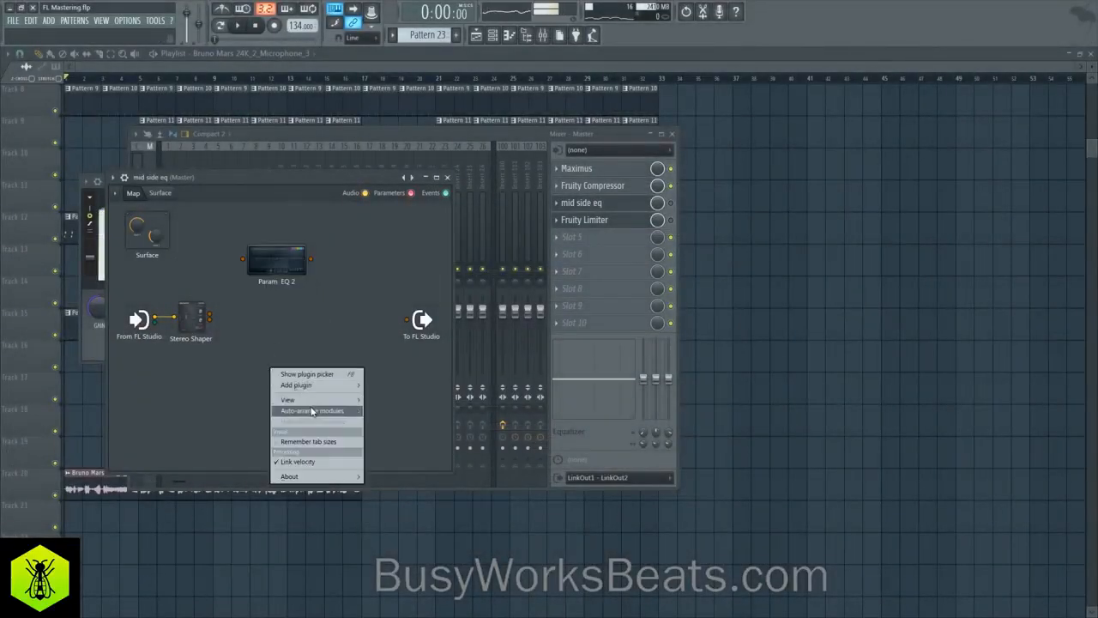
mouse_move(311, 388)
left_click(368, 410)
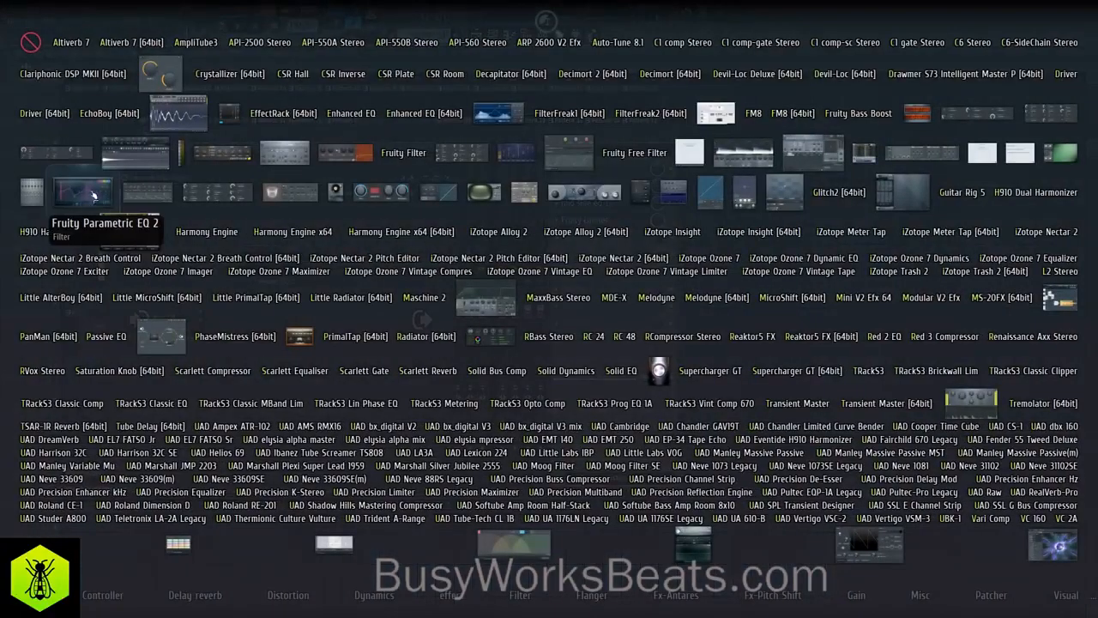
left_click_drag(93, 191, 285, 375)
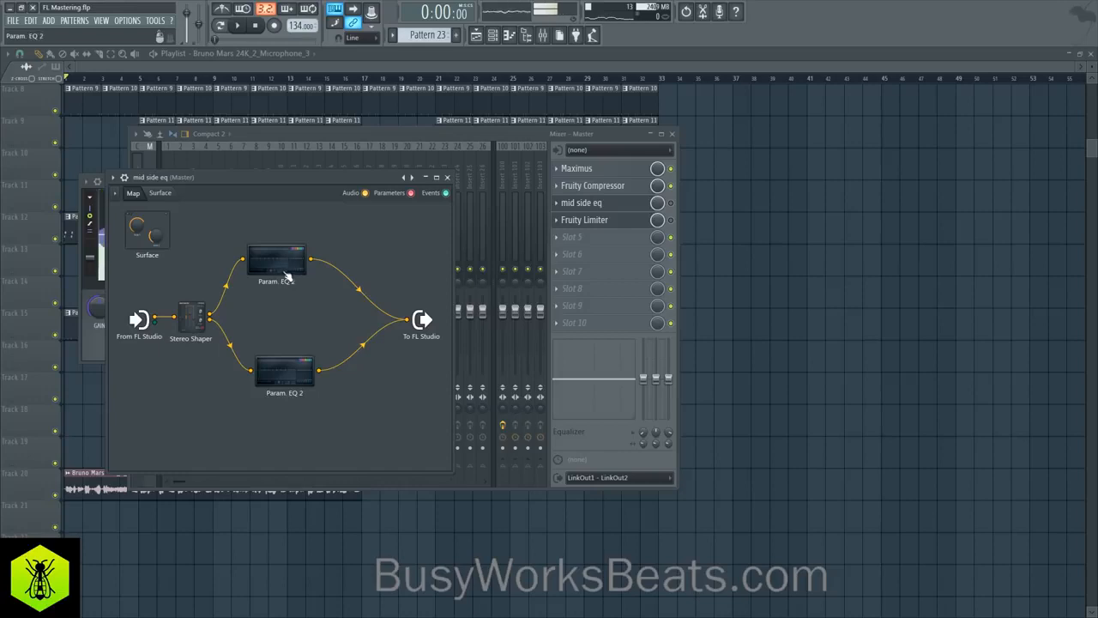
- Align the upper Param. EQ 2 above the lower one and play the song to check whether signal reaches it
left_click_drag(286, 266, 295, 269)
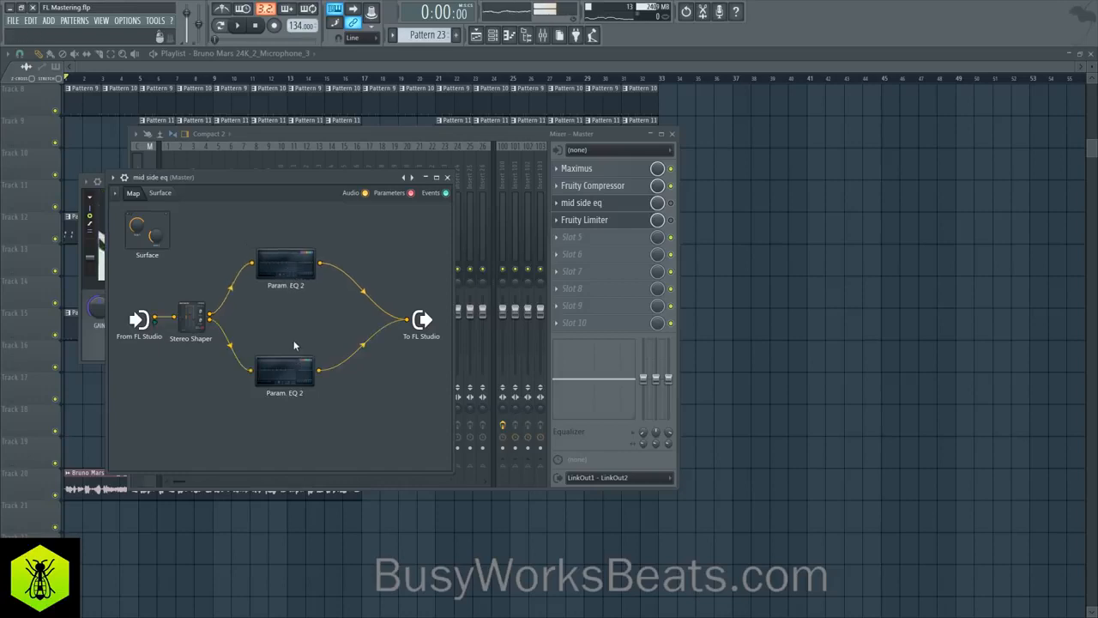
key("space")
left_click(298, 268)
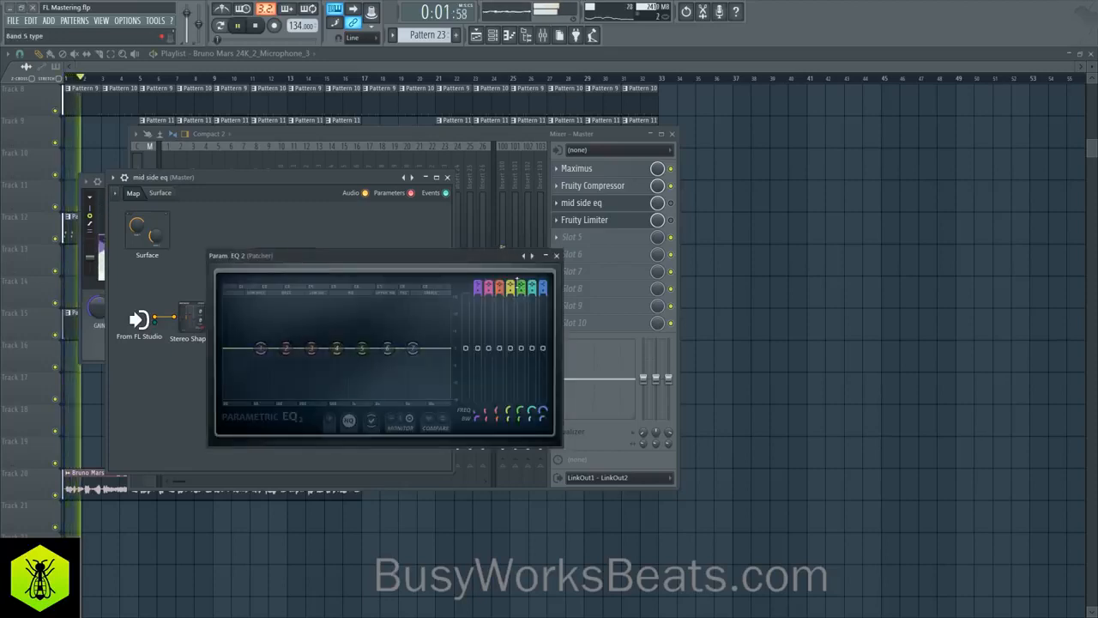
left_click(555, 255)
key("space")
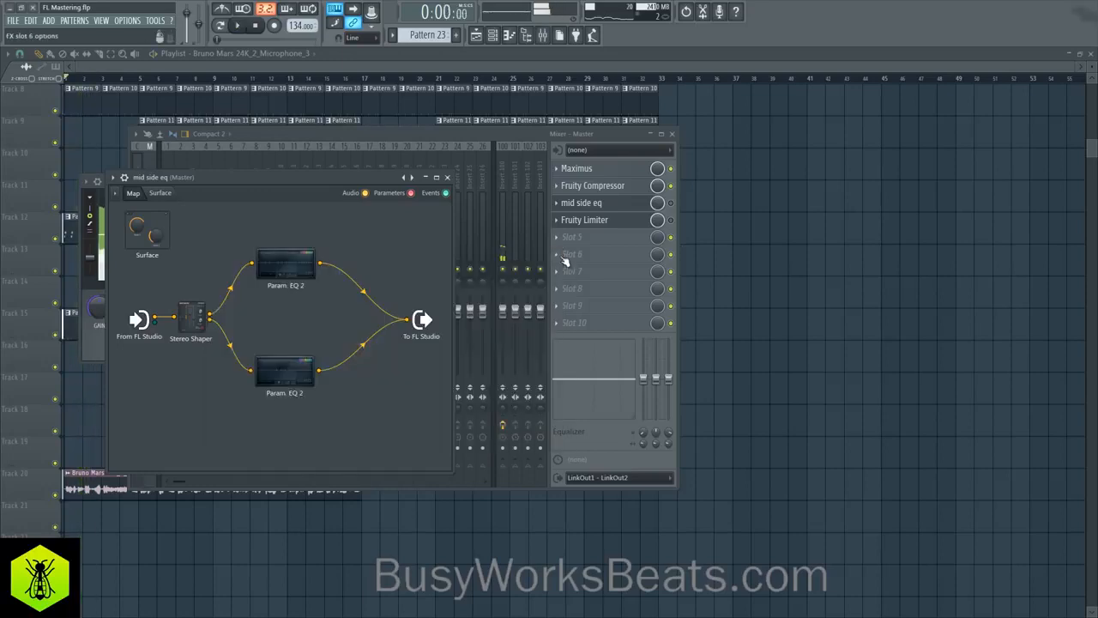
- Enable the mid side eq effect on the master channel, test playback, and bring its patch window back up
left_click(672, 203)
key("space")
left_click(612, 203)
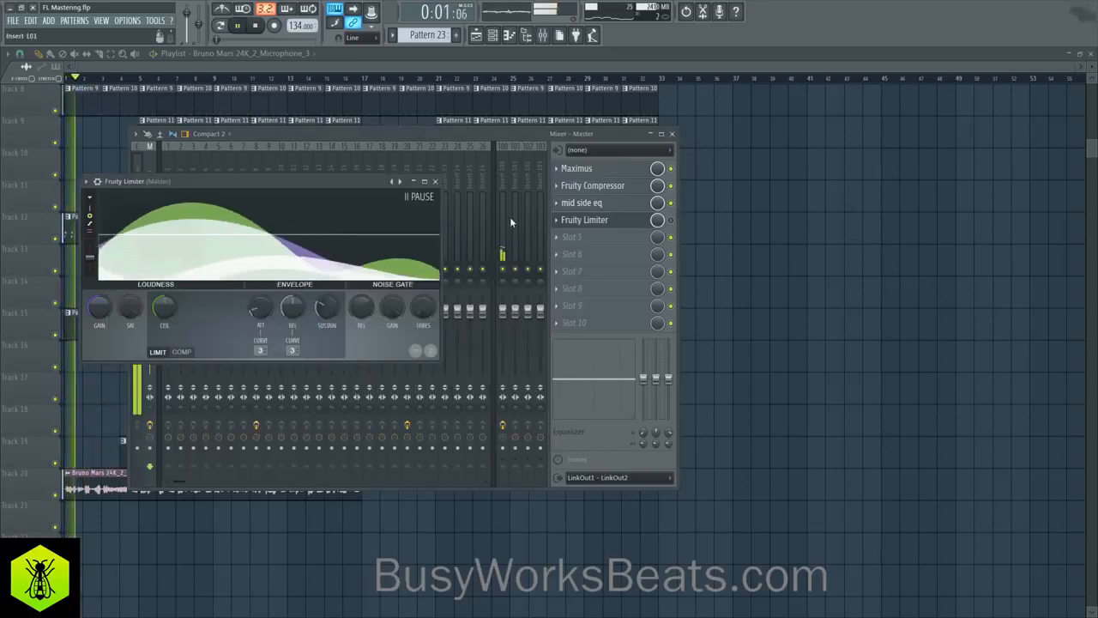
left_click(590, 206)
key("space")
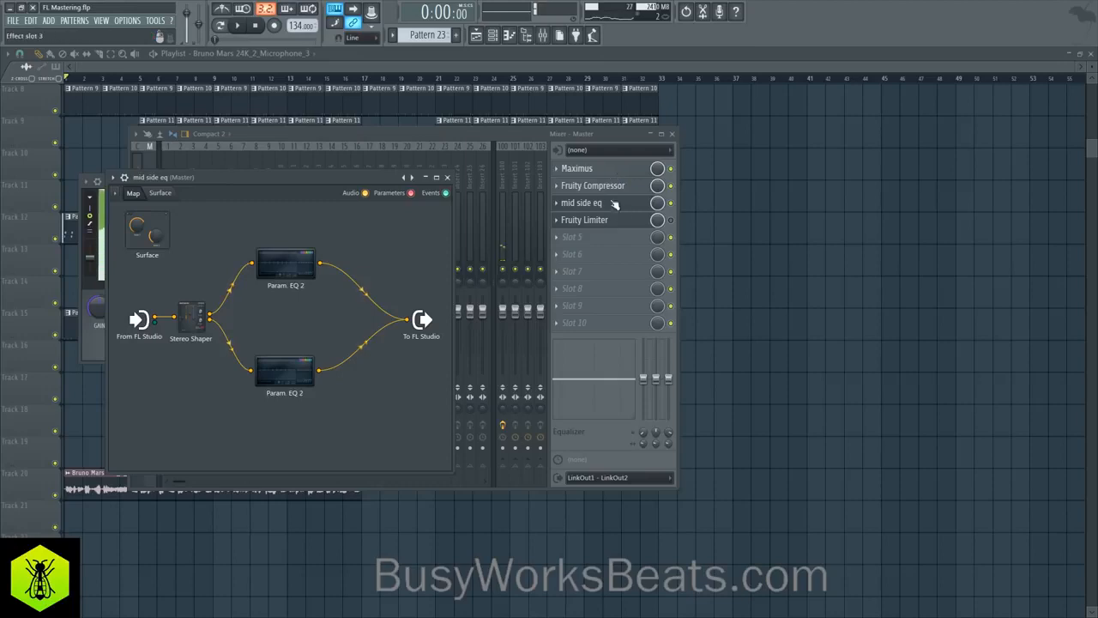
left_click(648, 221)
left_click(645, 226)
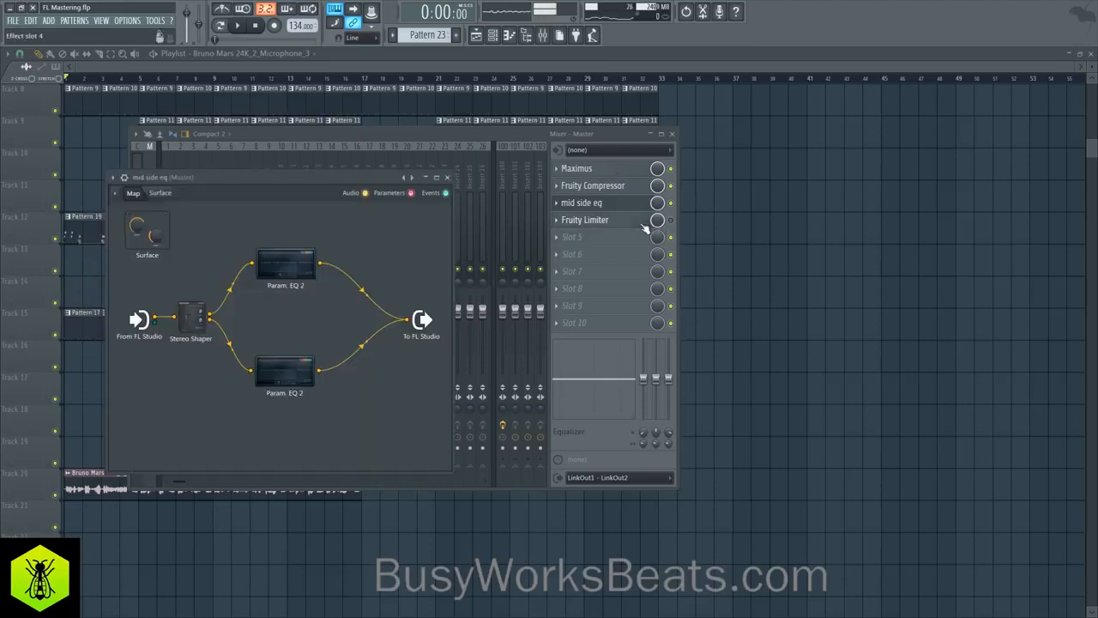
- Play the song with the upper Param. EQ 2 open to examine its frequency spectrum
key("space")
left_click(301, 263)
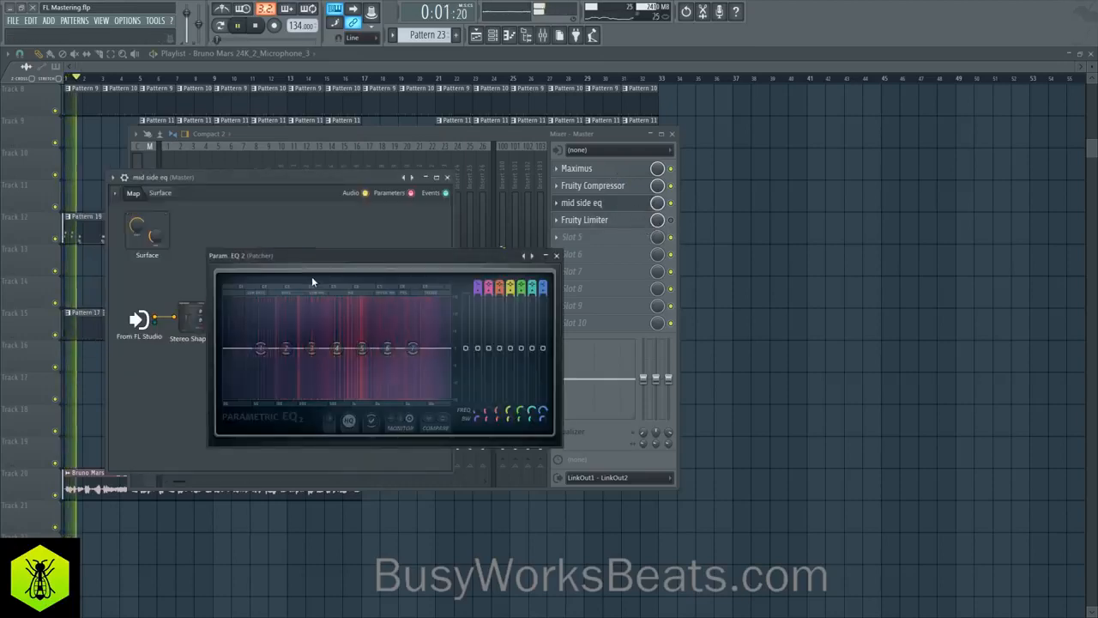
left_click_drag(318, 255, 299, 243)
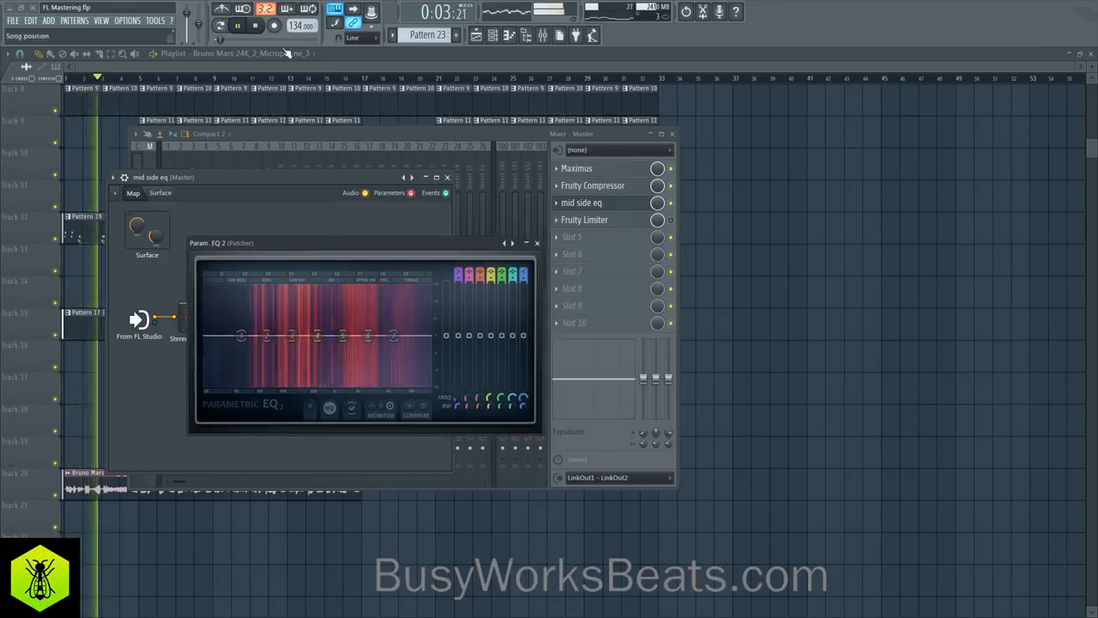
left_click(256, 27)
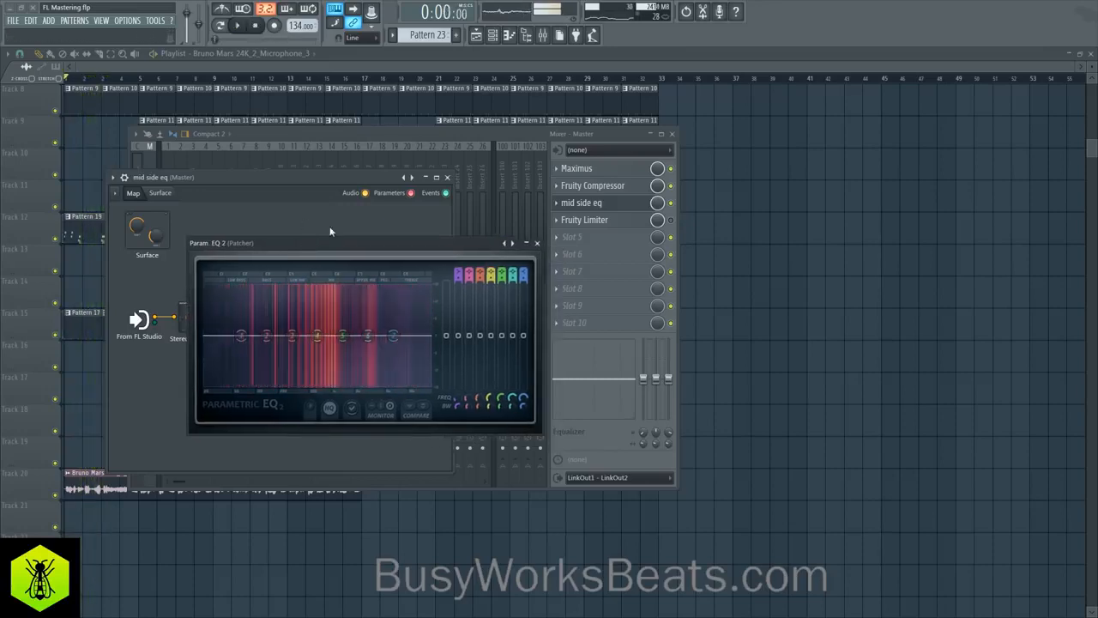
- Load the "30Hz + 18kHz cut" mastering preset in the upper EQ, lower band 1's cutoff frequency and raise band 7's
right_click(507, 245)
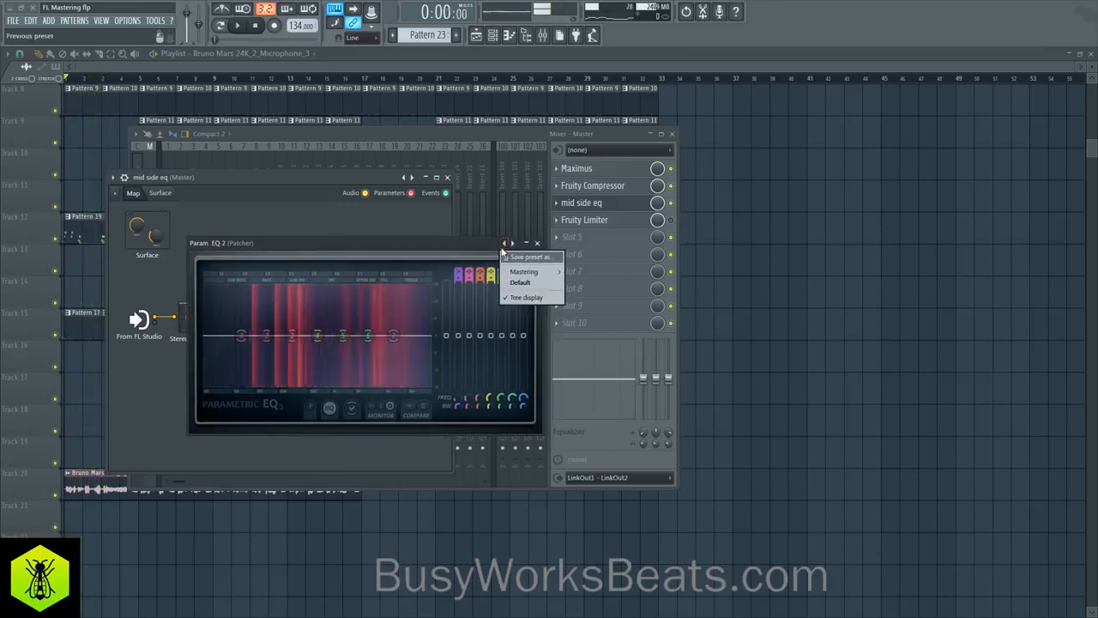
mouse_move(518, 273)
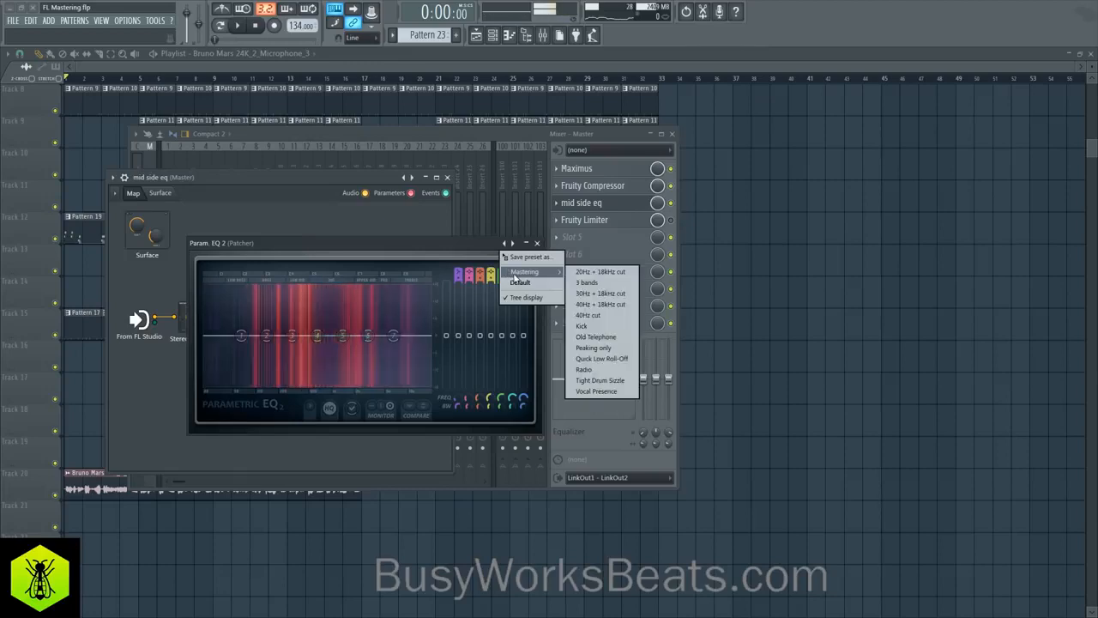
left_click(622, 297)
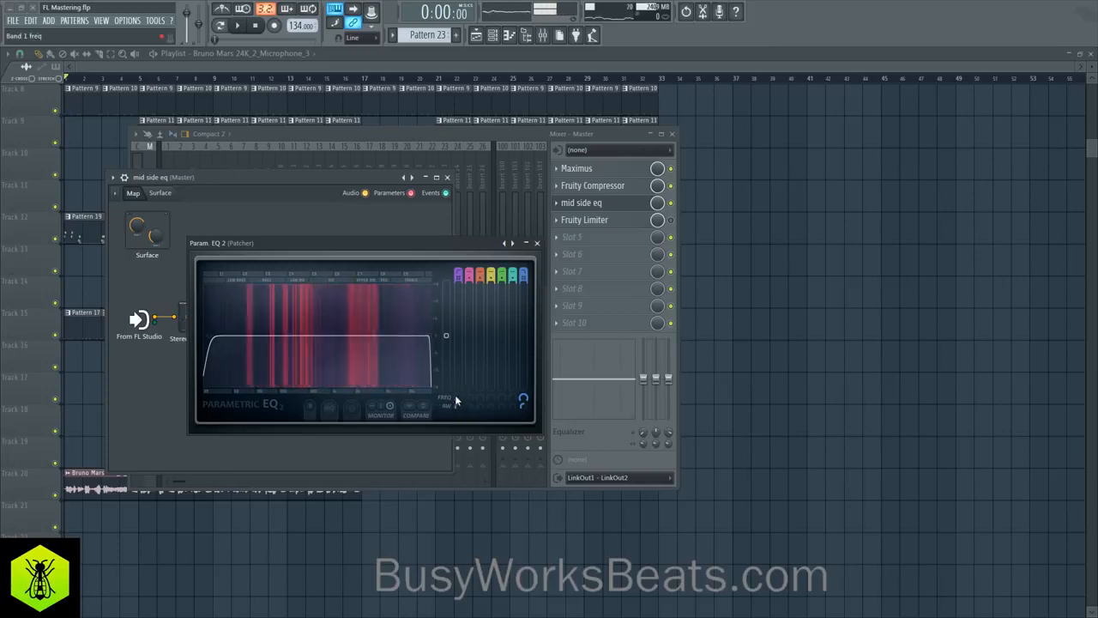
left_click_drag(456, 399, 456, 411)
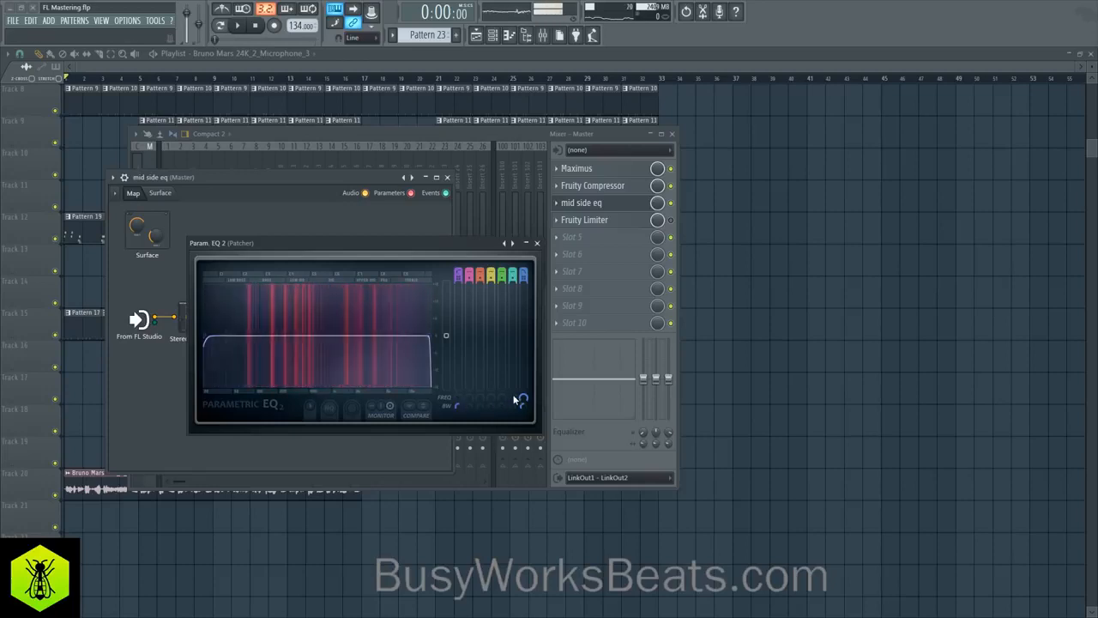
left_click_drag(523, 398, 522, 393)
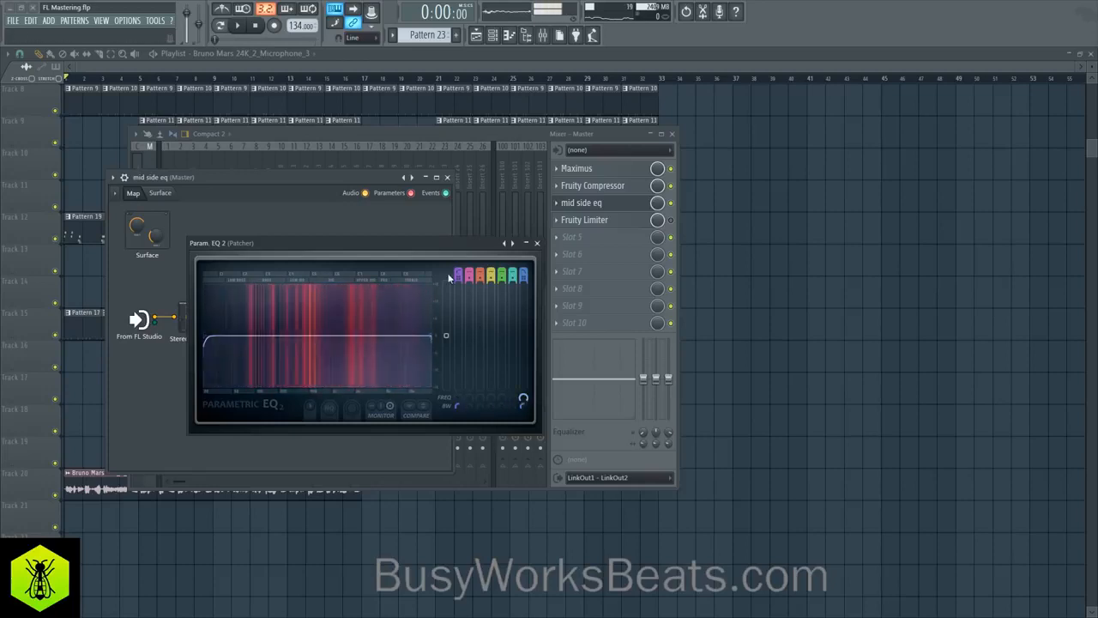
left_click_drag(431, 246, 416, 241)
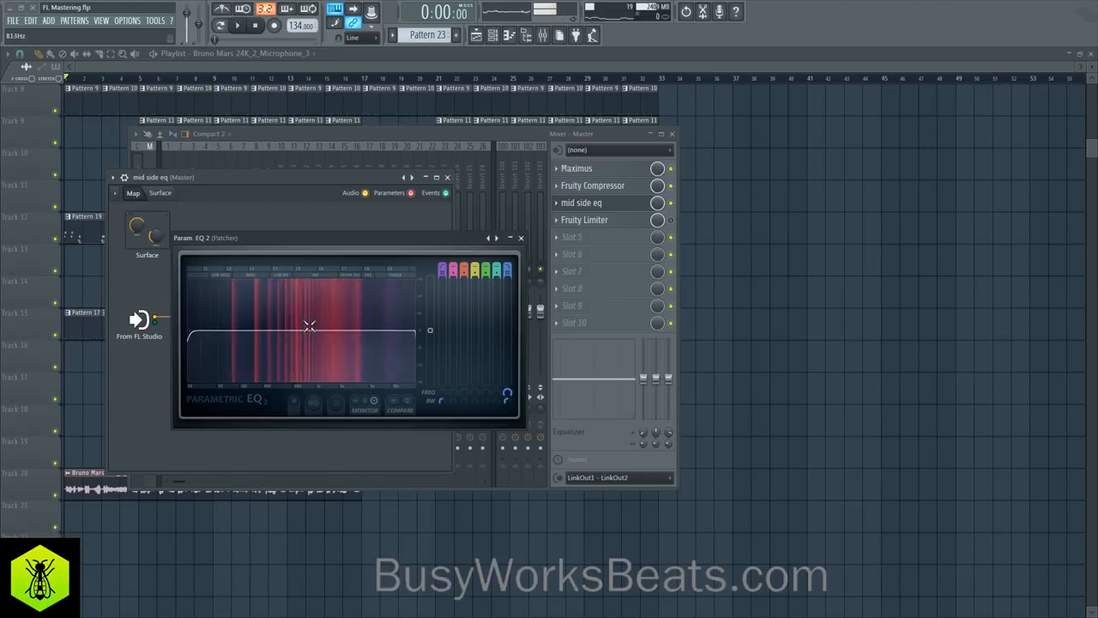
- Make band 2 of the upper EQ a peaking filter and reset its level to the zero line
left_click(451, 266)
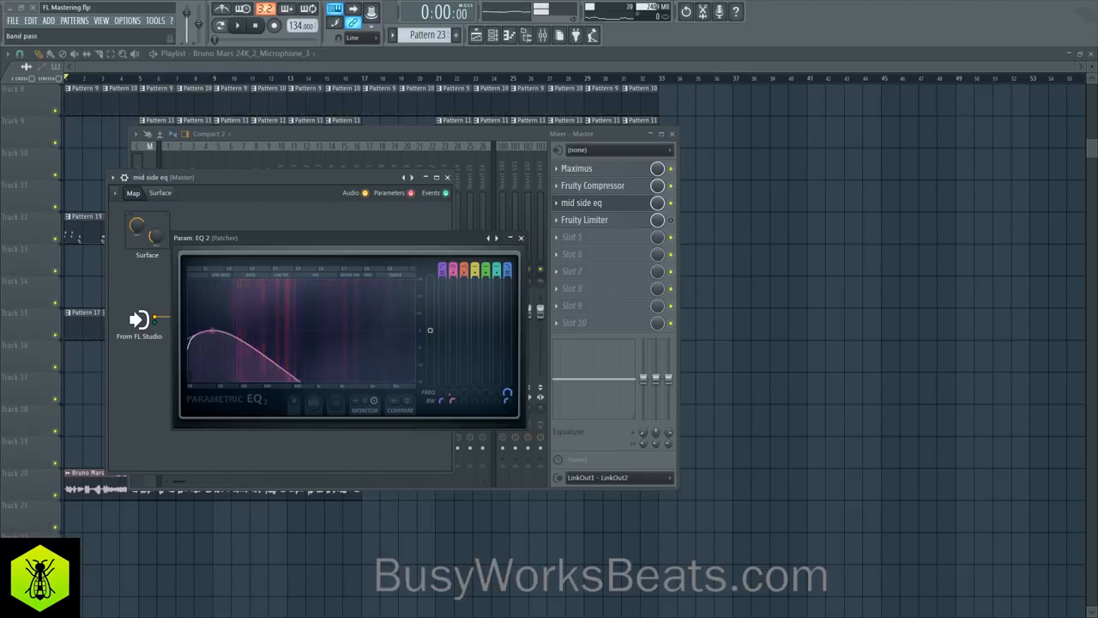
left_click_drag(452, 267, 452, 260)
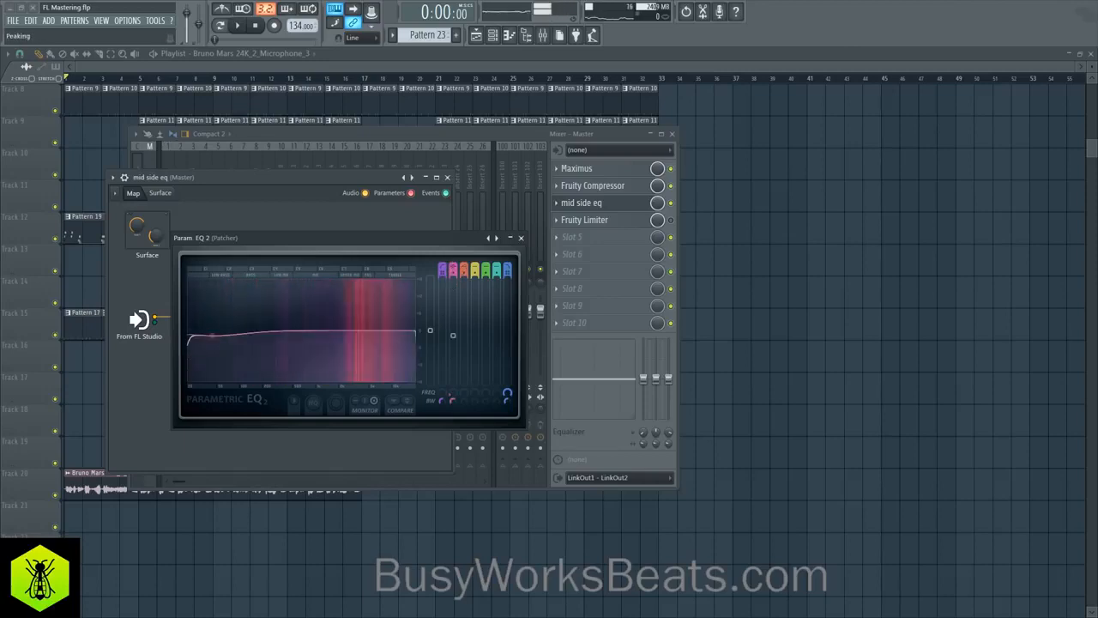
left_click_drag(454, 336, 454, 331)
right_click(453, 332)
left_click(462, 340)
left_click(462, 340)
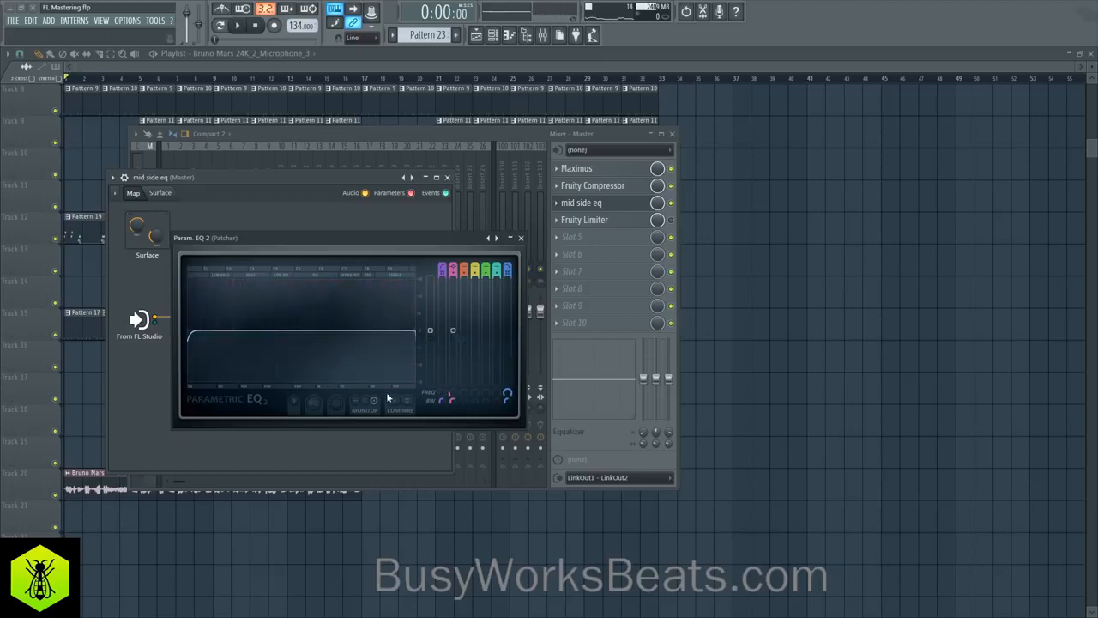
- Play the song to locate the low-end energy and boost band 2 by about 1.7 dB at 73 Hz
left_click(236, 27)
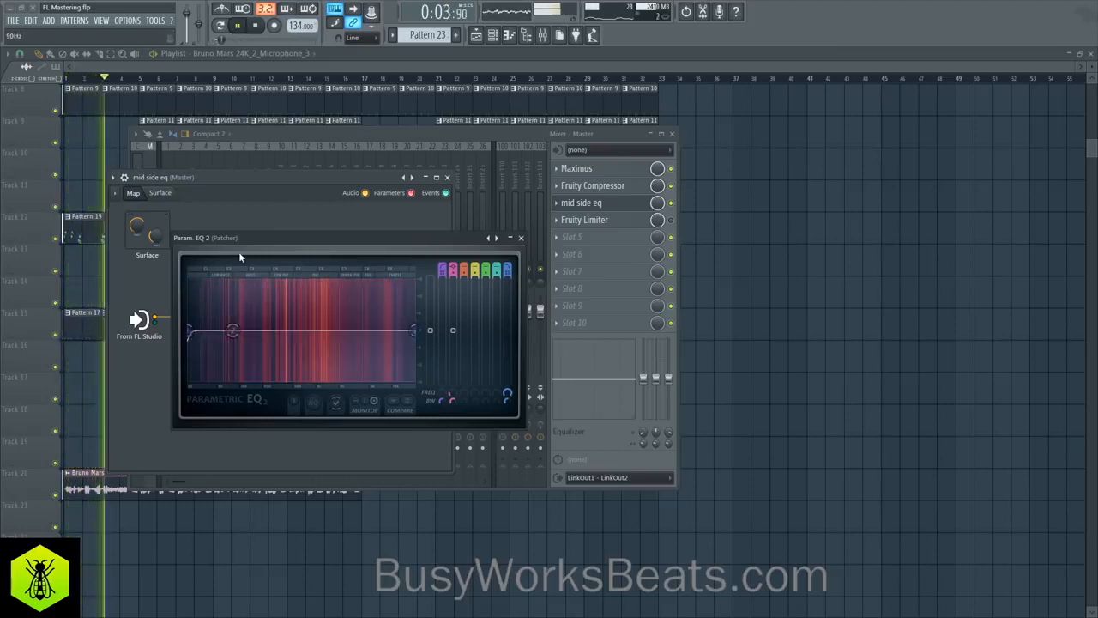
key("space")
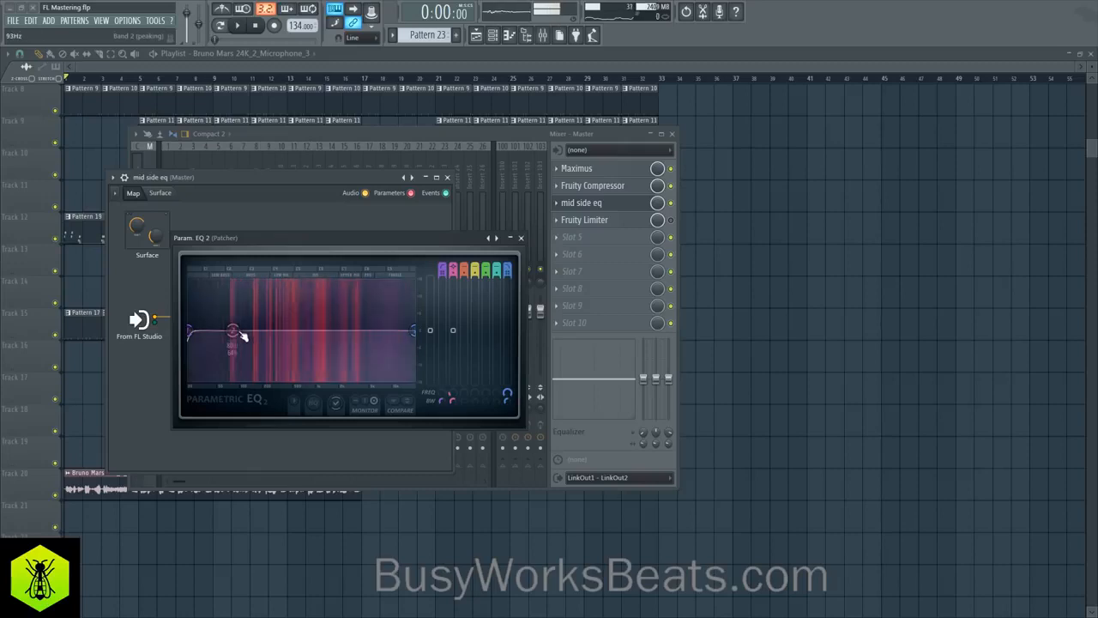
left_click_drag(233, 332, 229, 325)
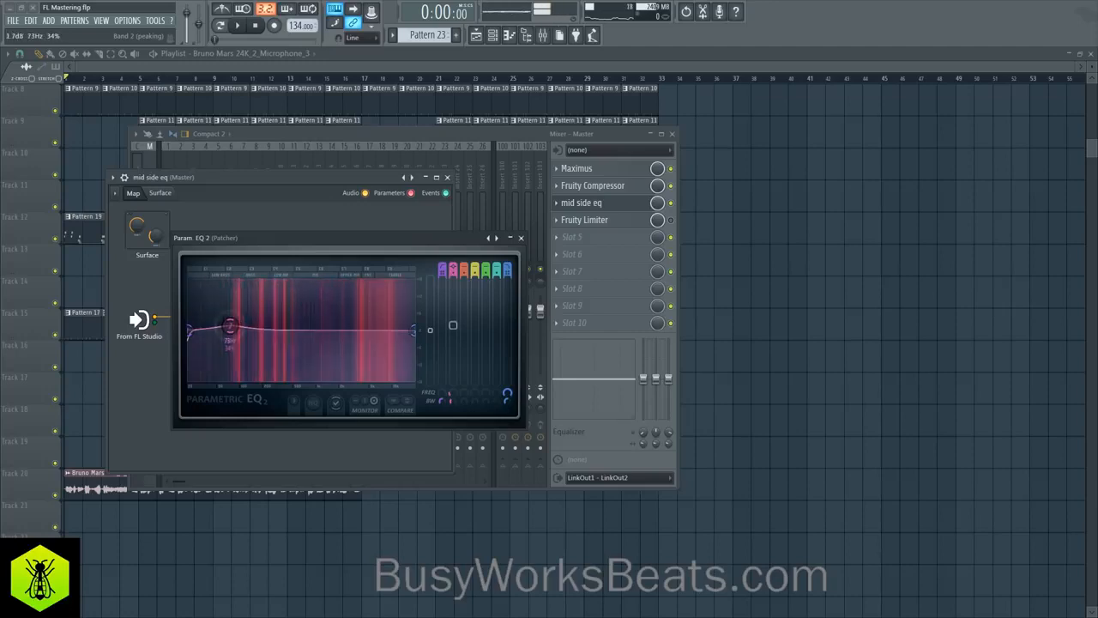
- Play the song while shifting band 2's boost slightly lower in frequency, move the EQ clear of the patch, and pause playback
key("space")
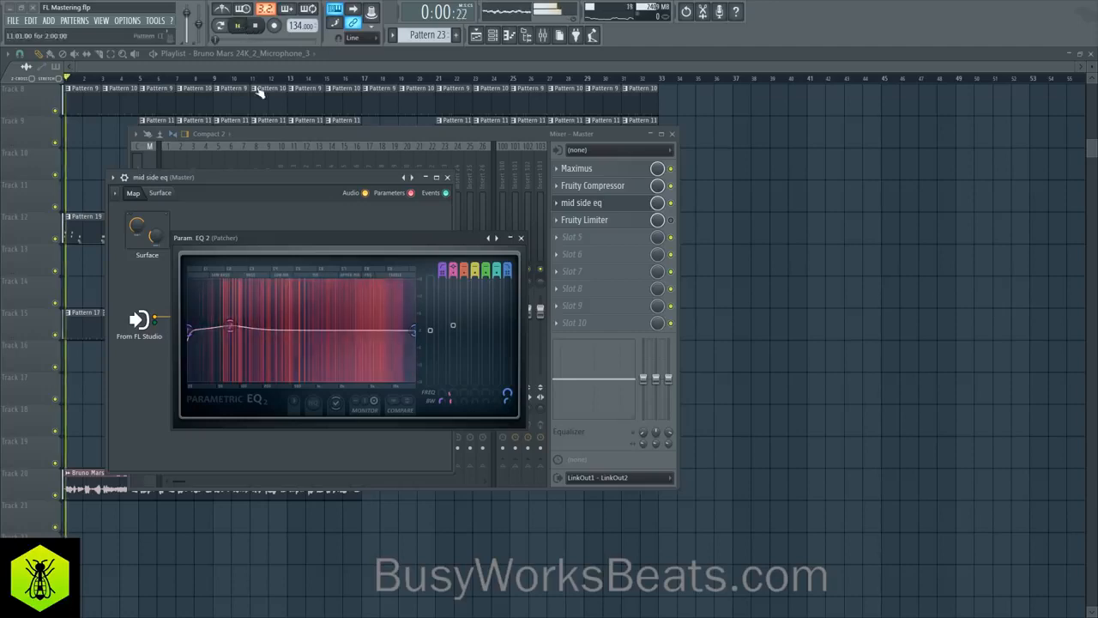
left_click_drag(230, 326, 223, 324)
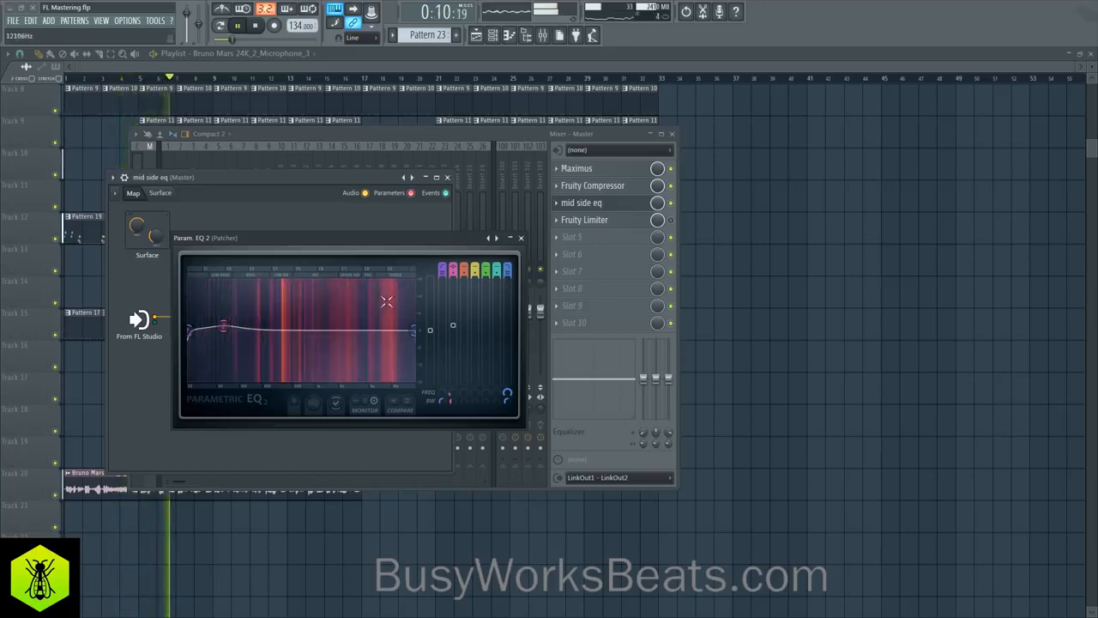
left_click_drag(425, 240, 444, 305)
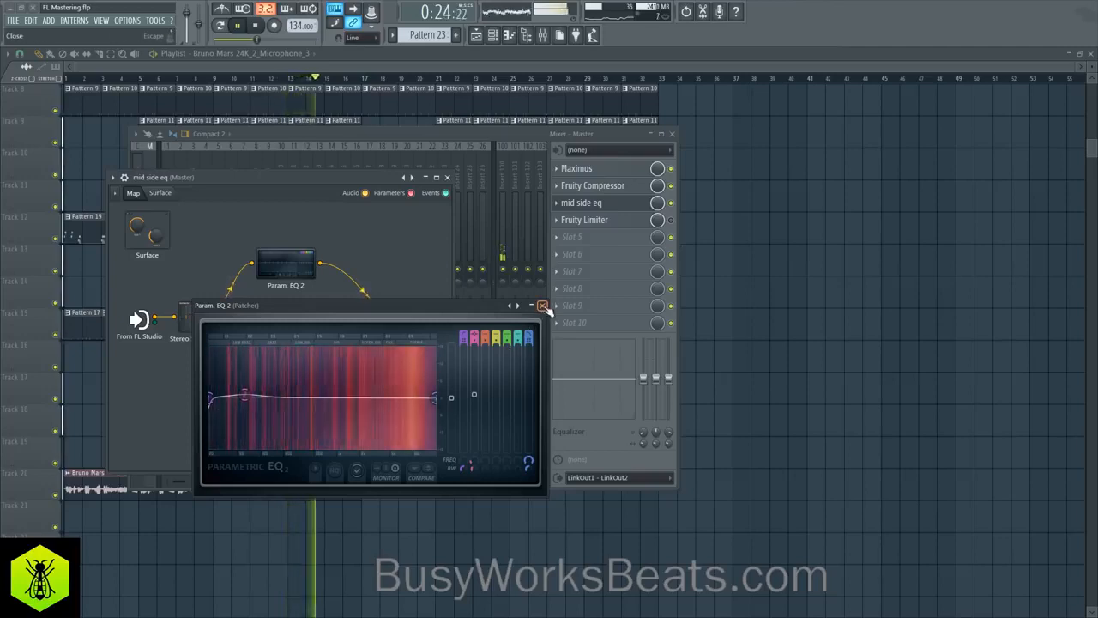
left_click(239, 26)
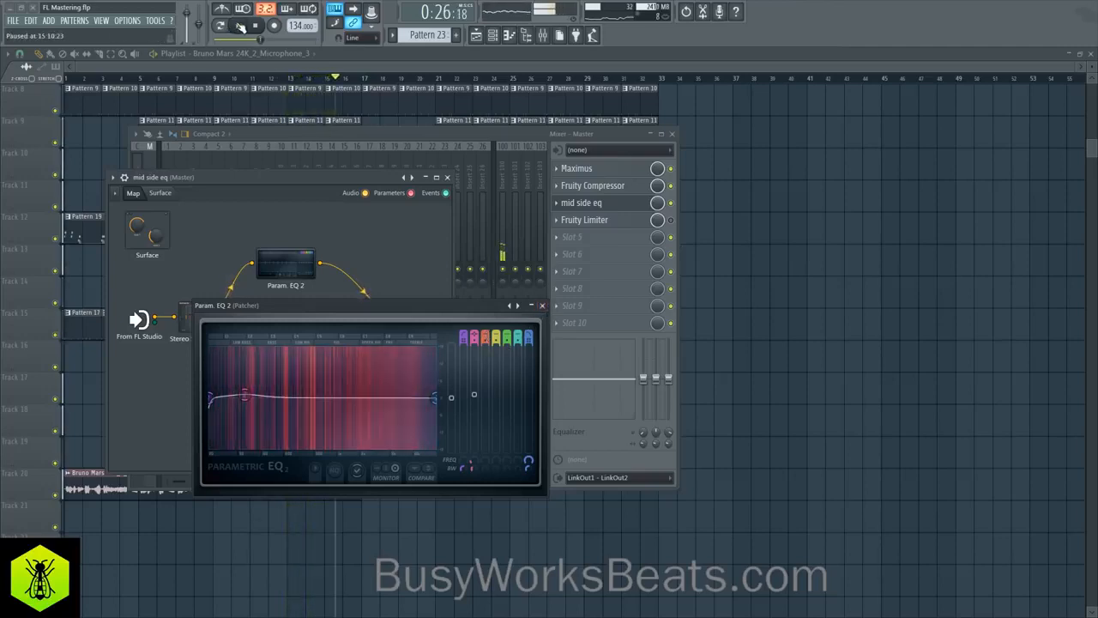
- Make band 3 of the upper EQ a peaking filter with a slight cut in the low mids
left_click_drag(486, 338, 486, 314)
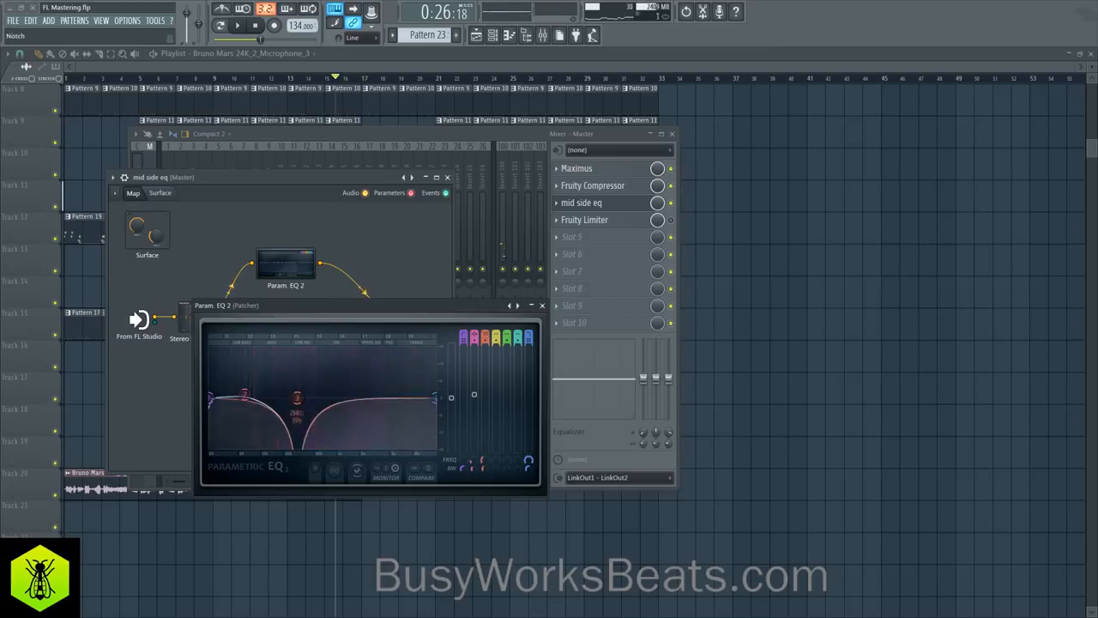
left_click_drag(486, 397, 486, 402)
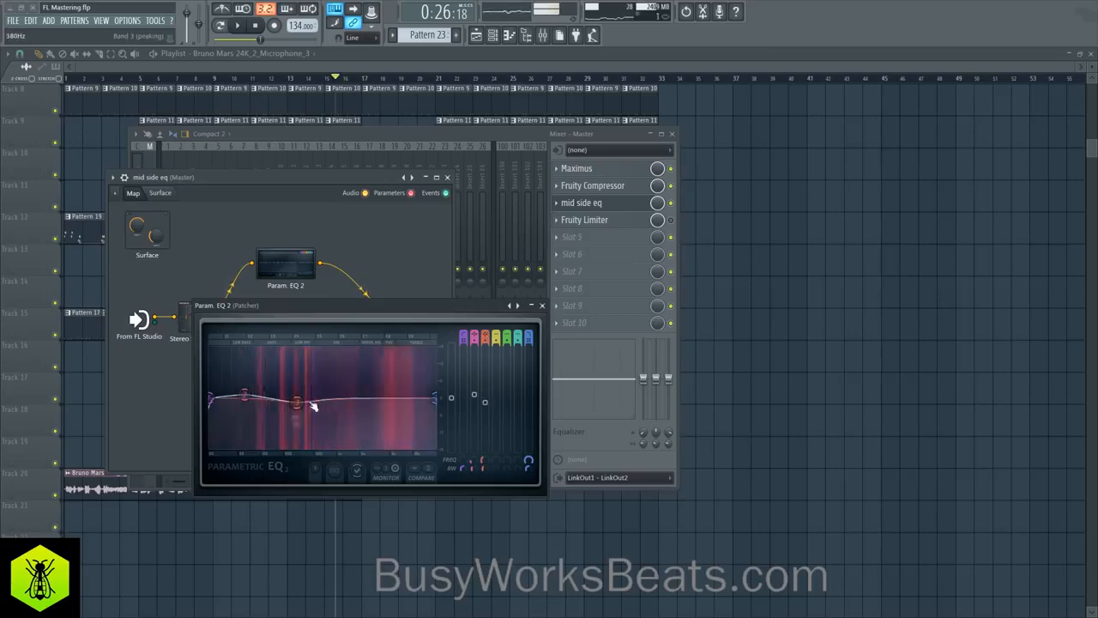
left_click_drag(300, 407, 300, 401)
- Temporarily boost band 3 to find its frequency, set it to about -0.8 dB at 336 Hz, and close the EQ after a playback check
left_click_drag(485, 402, 486, 376)
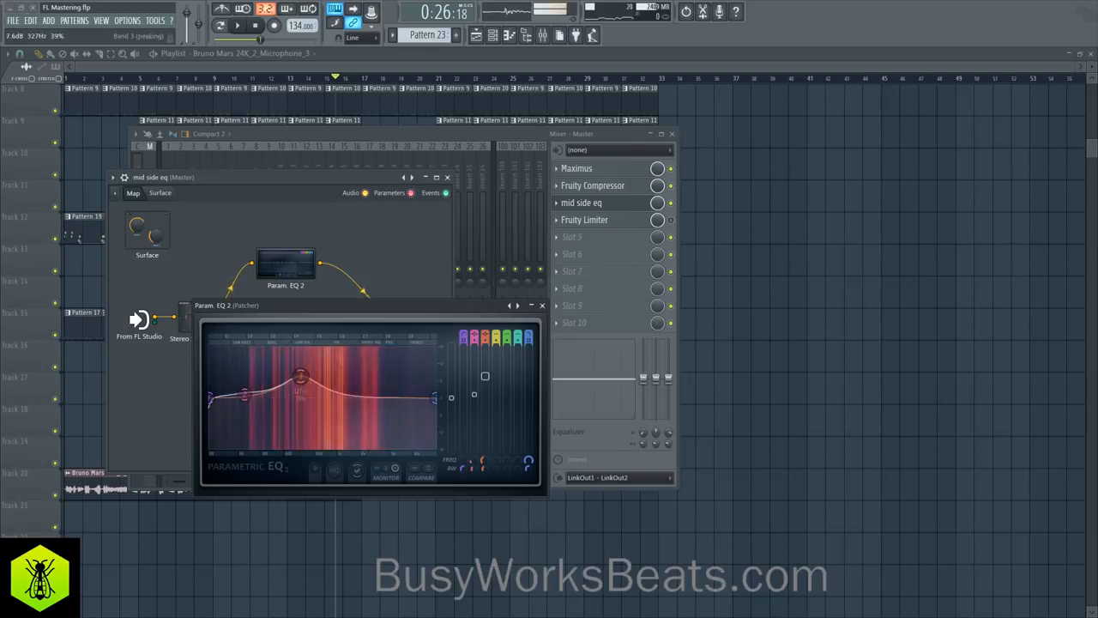
mouse_move(299, 377)
left_mouse_down()
mouse_move(290, 378)
mouse_move(302, 376)
left_mouse_up()
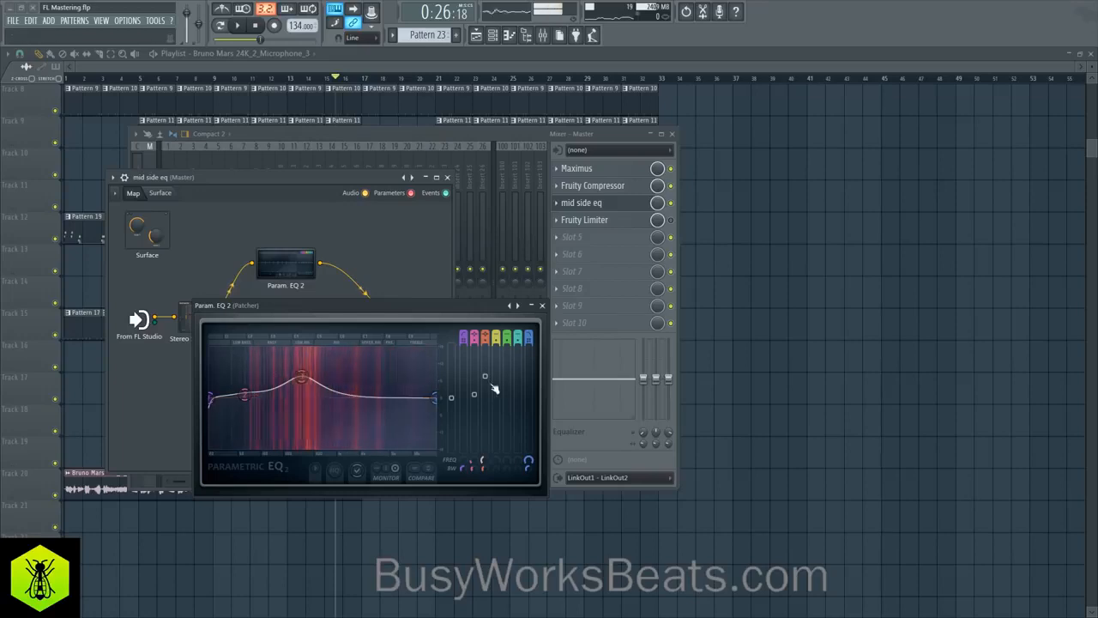
left_click_drag(486, 376, 486, 399)
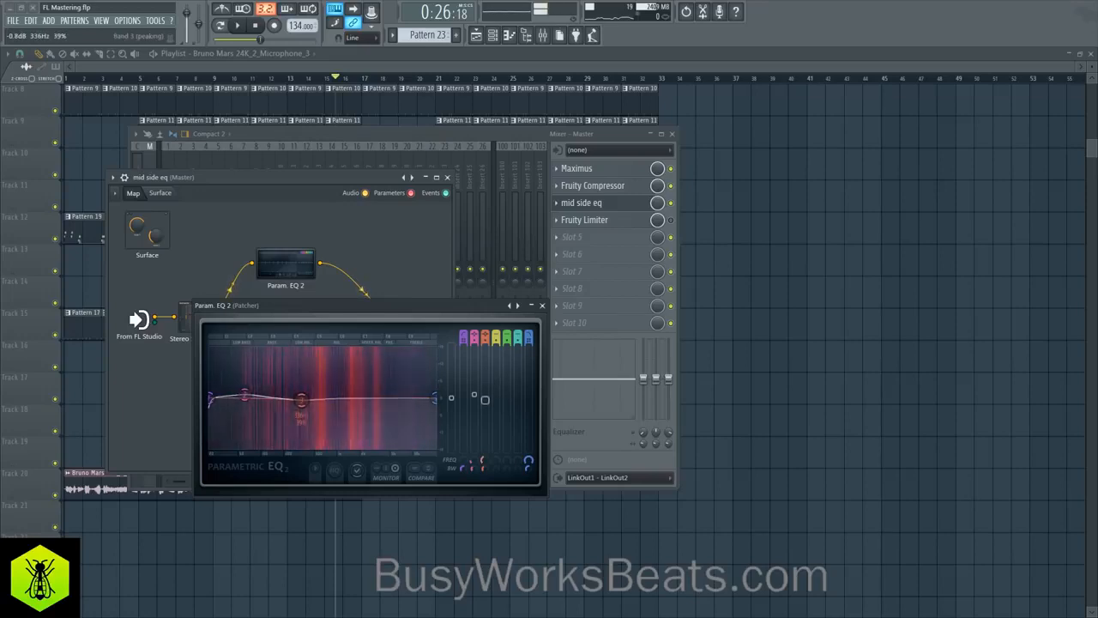
key("space")
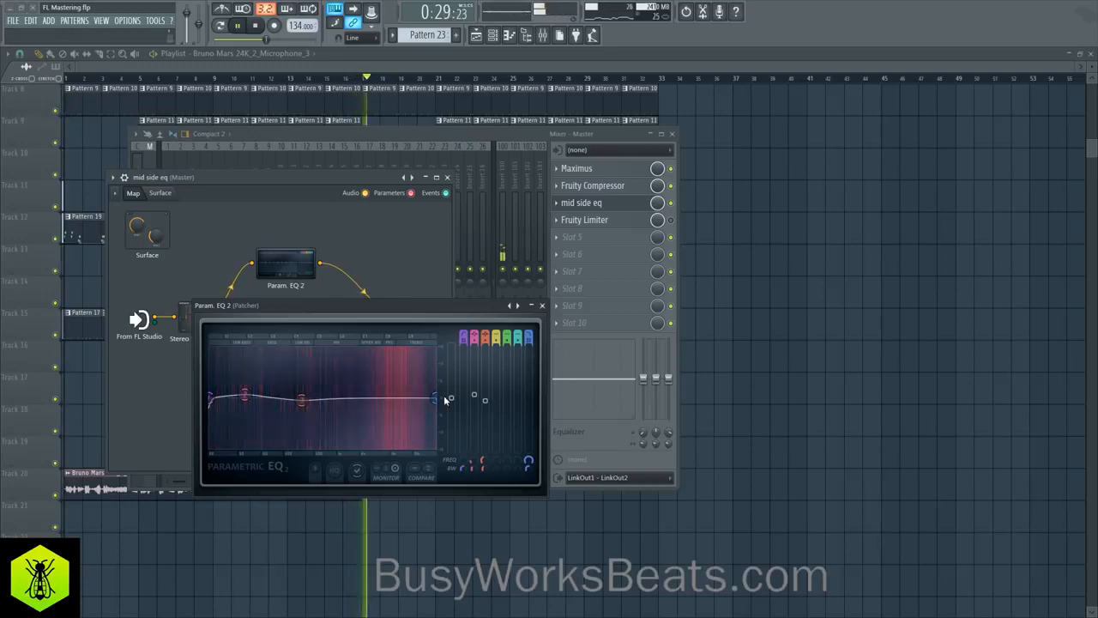
left_click(542, 304)
key("space")
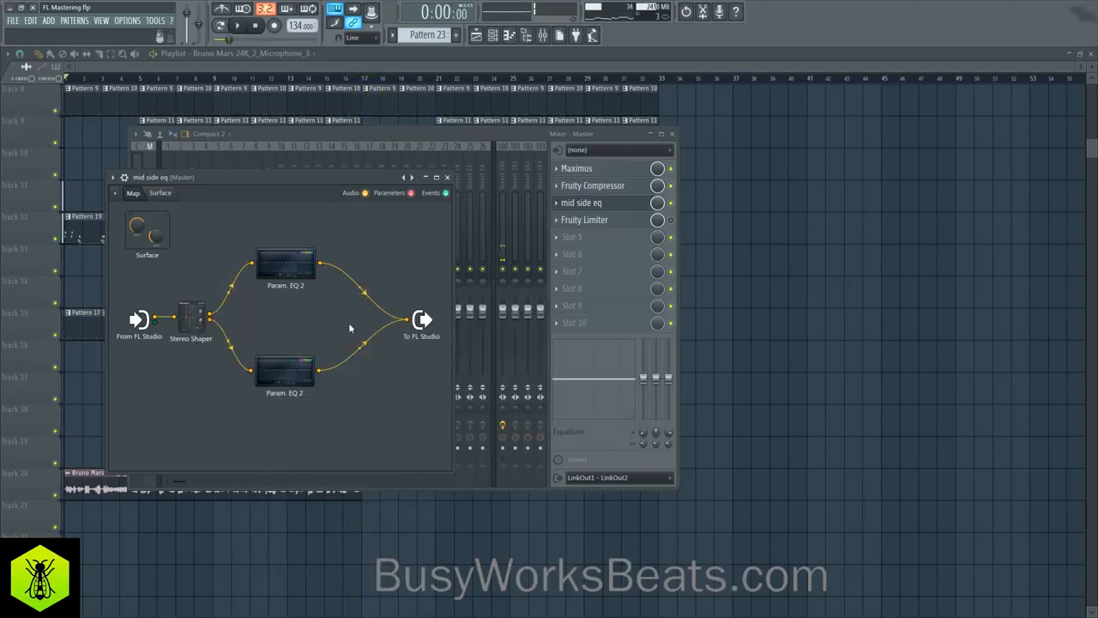
- Open the lower Param. EQ 2 of the mid side eq patch, move it clear of the map, and restart song playback
double_click(290, 375)
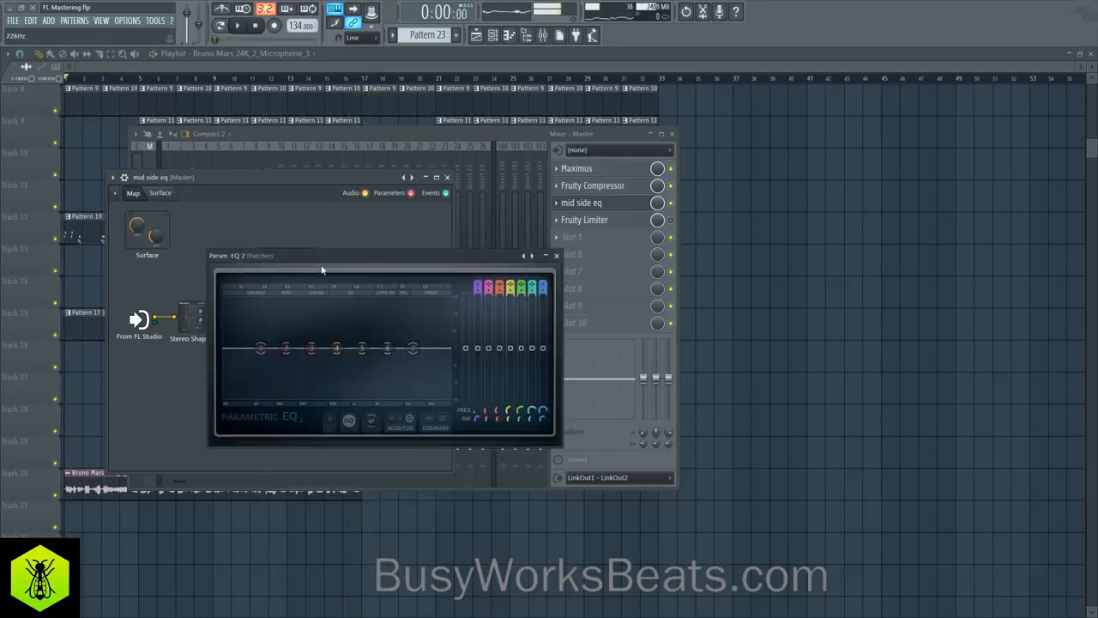
left_click_drag(297, 253, 278, 271)
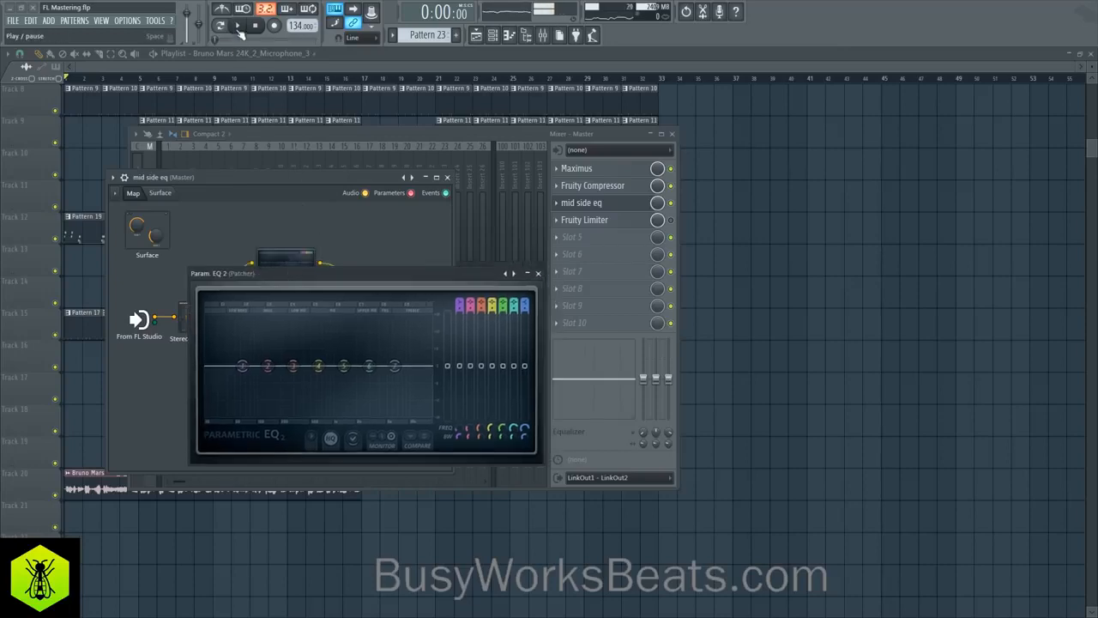
left_click_drag(371, 280, 402, 390)
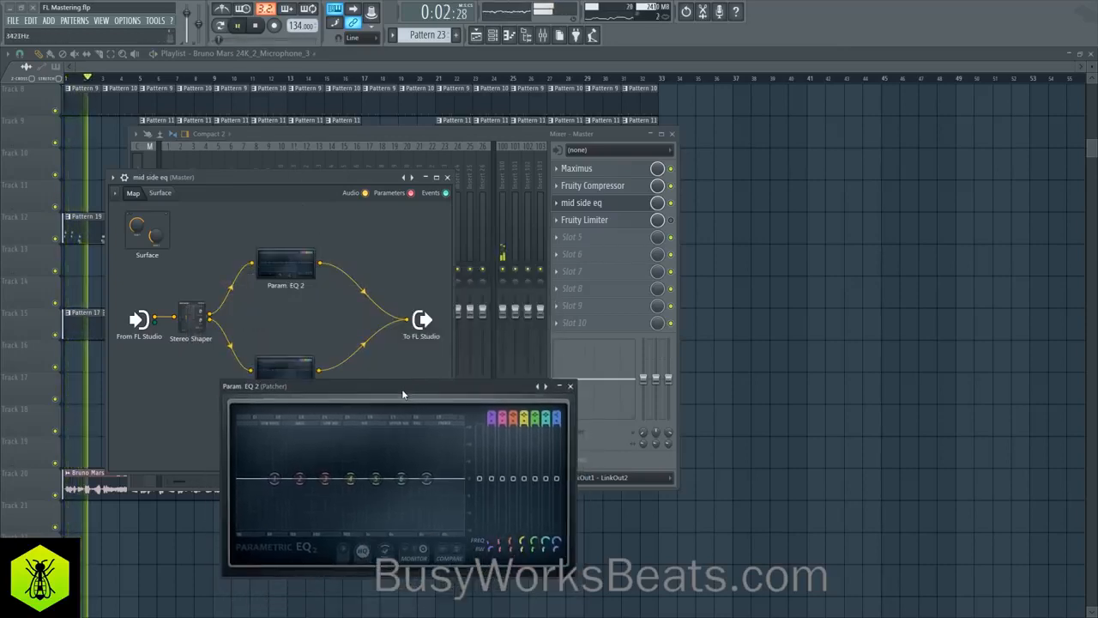
left_click(255, 27)
key("space")
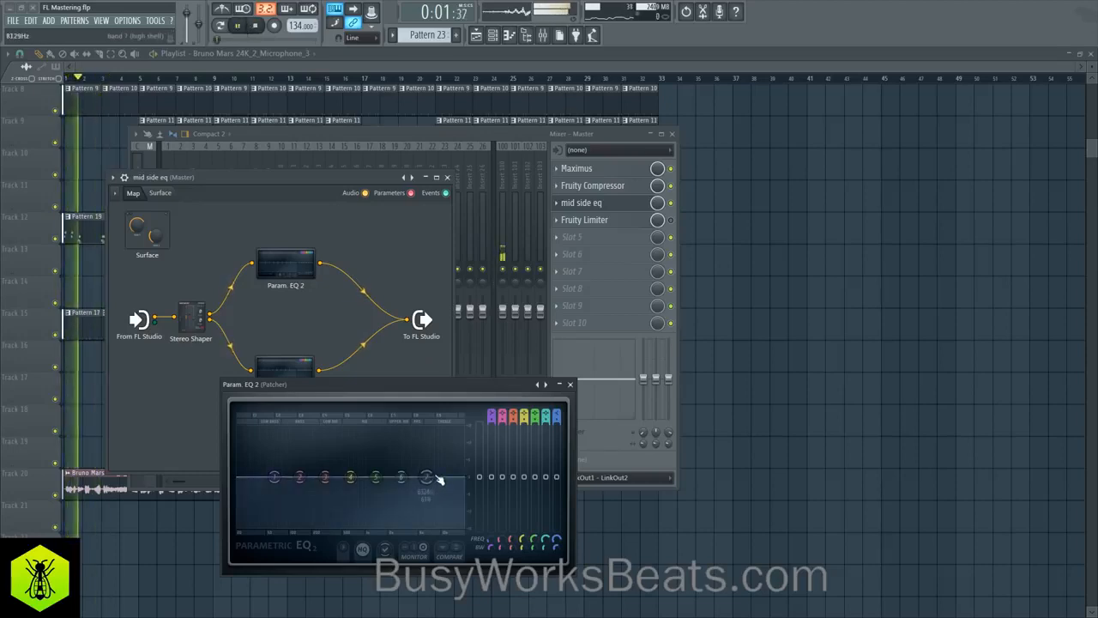
- Boost the highs slightly with band 7 and roll off the lows with band 1, and close the EQ and patch after a playback check
left_click_drag(435, 481, 403, 442)
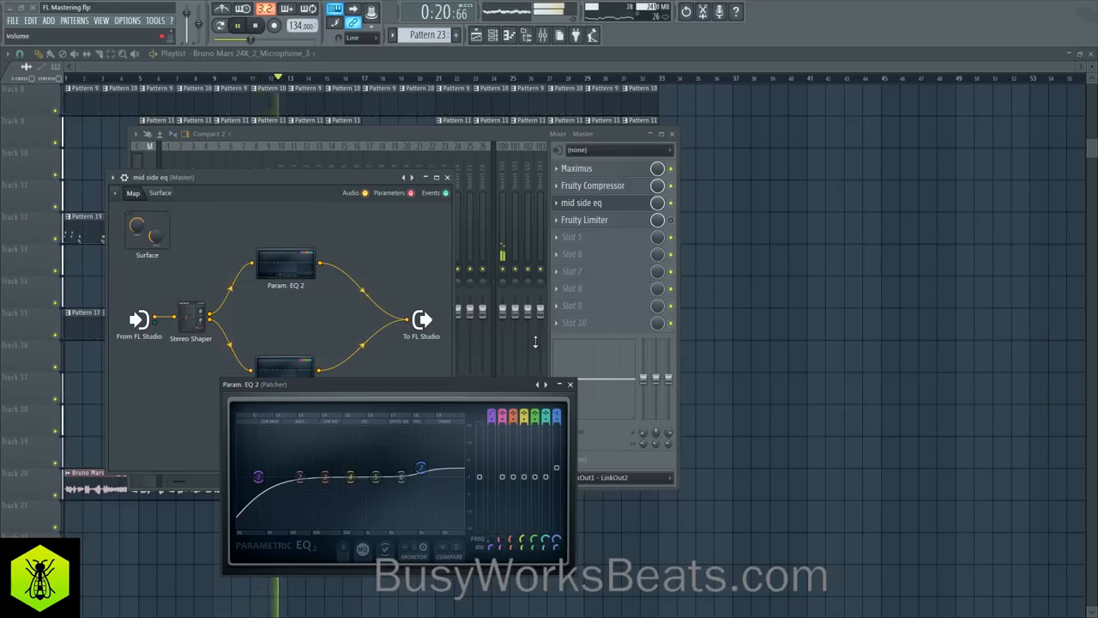
left_click(570, 384)
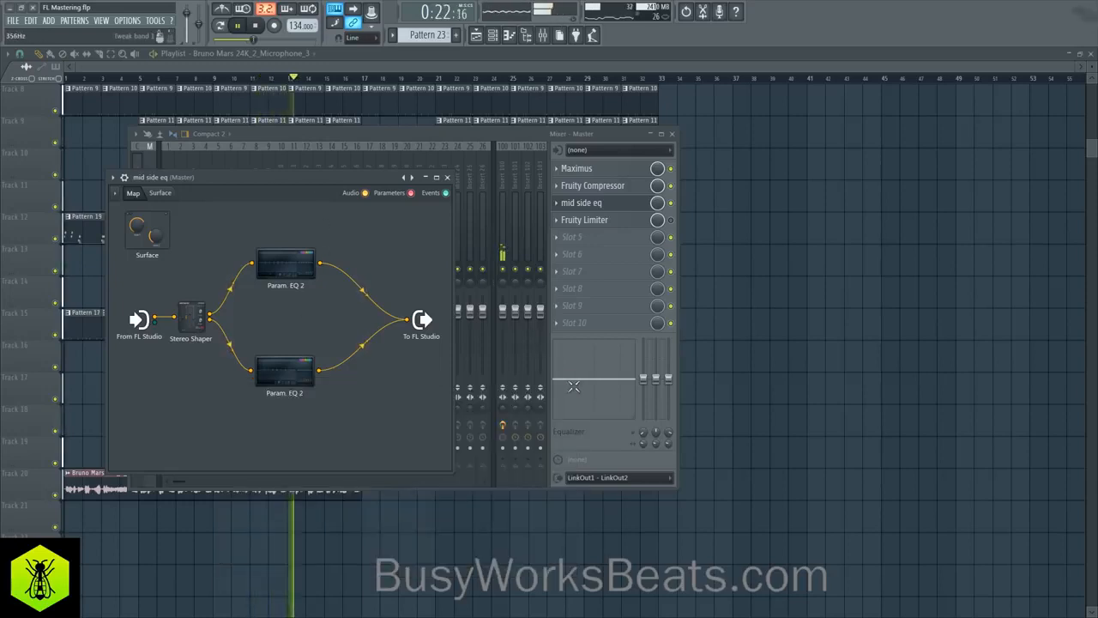
left_click(454, 178)
key("space")
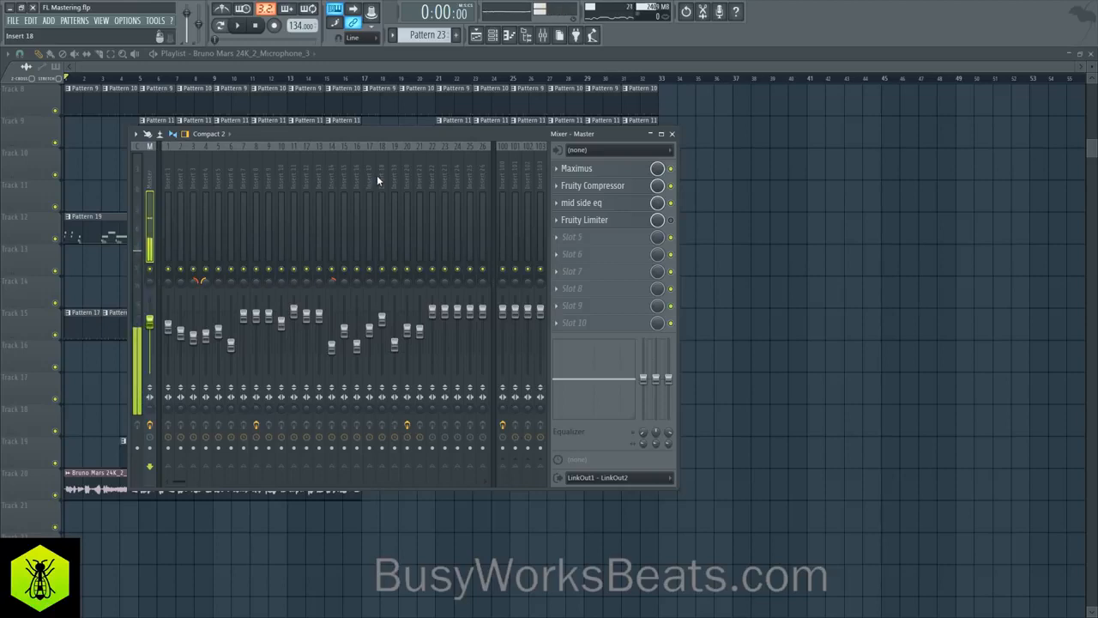
- Enable and open the master channel's Fruity Limiter and fine-tune its ceiling close to 0 dB
left_click(626, 219)
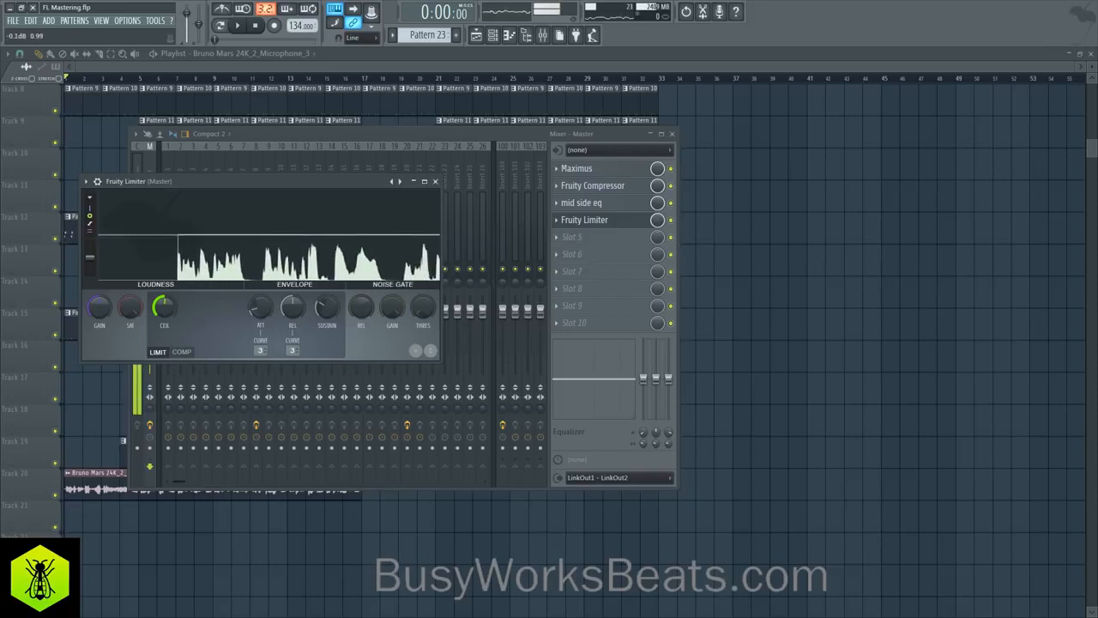
left_click_drag(161, 314, 162, 311)
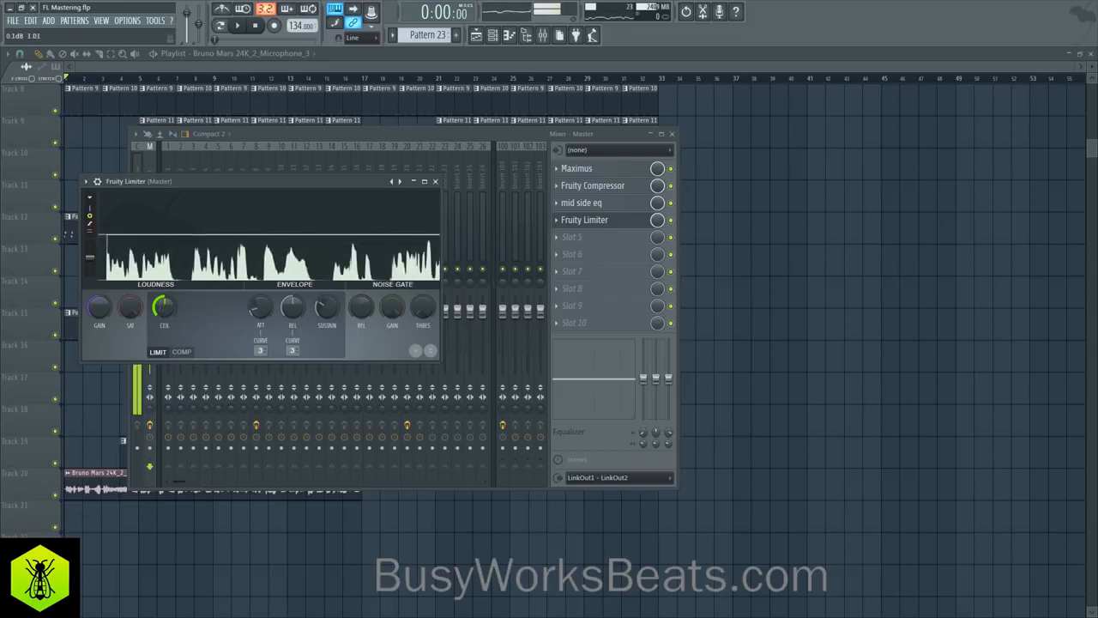
right_click(161, 313)
left_click(165, 314)
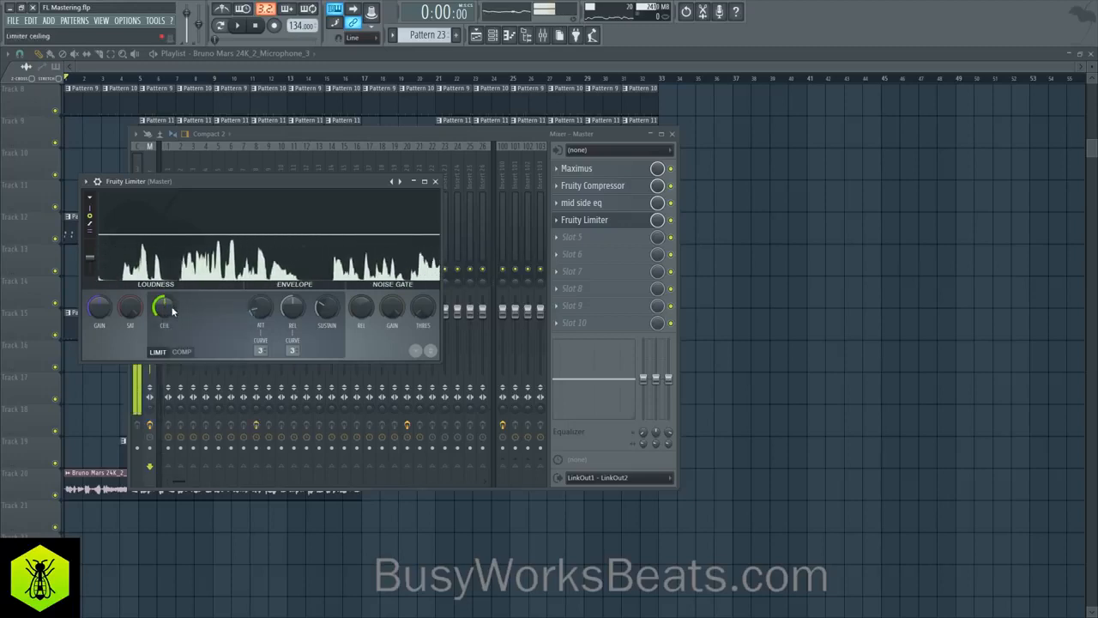
- Play the song while raising the limiter's gain and shortening its attack, and close the limiter
key("space")
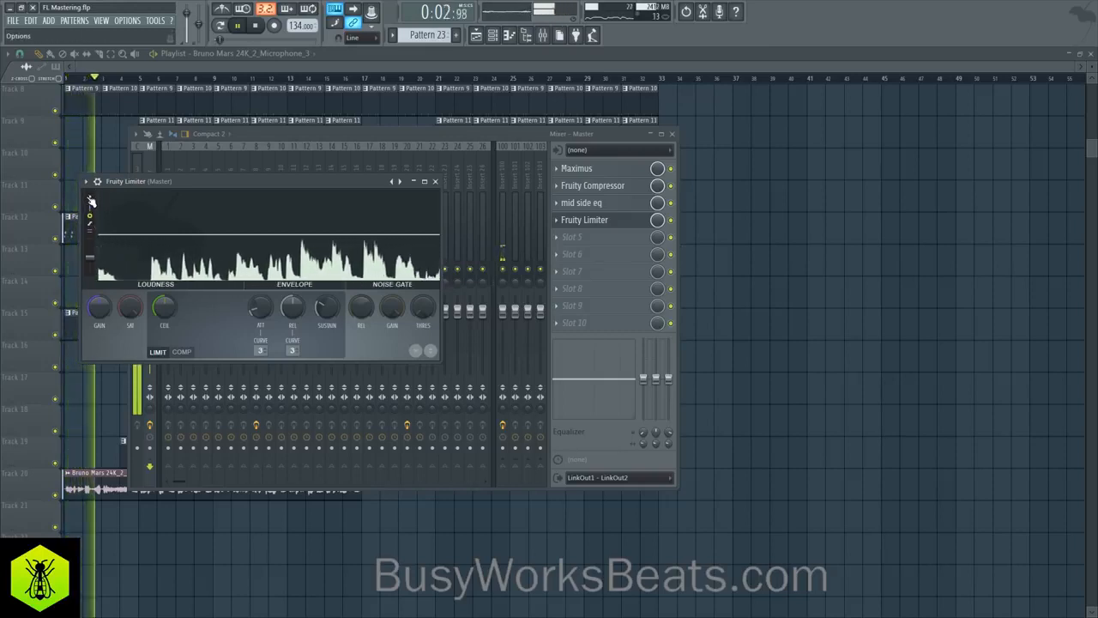
left_click(113, 202)
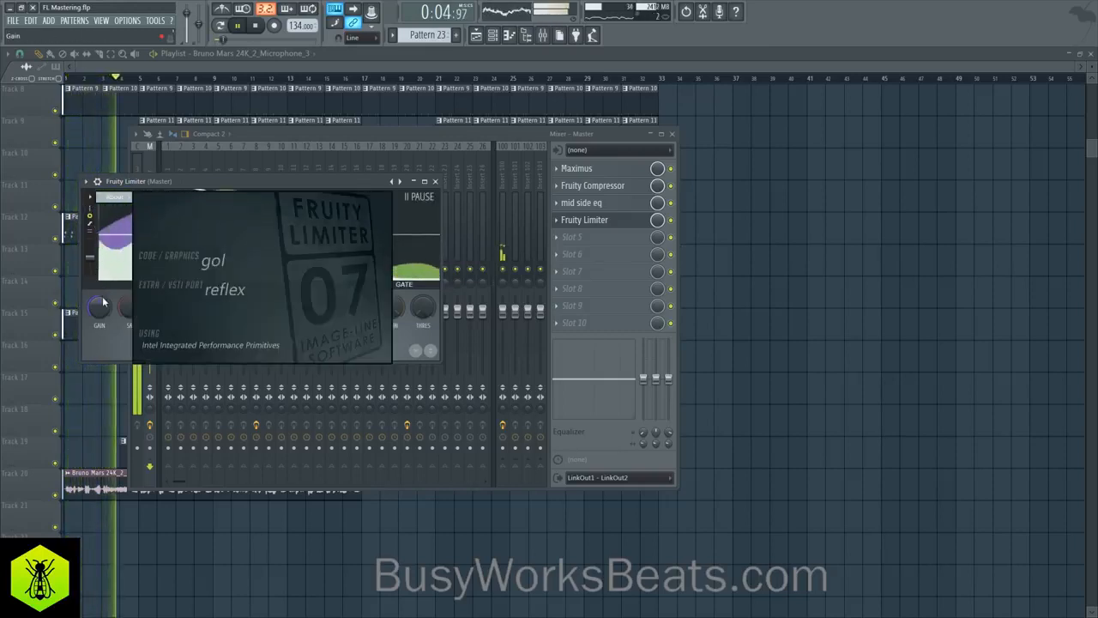
left_click(91, 288)
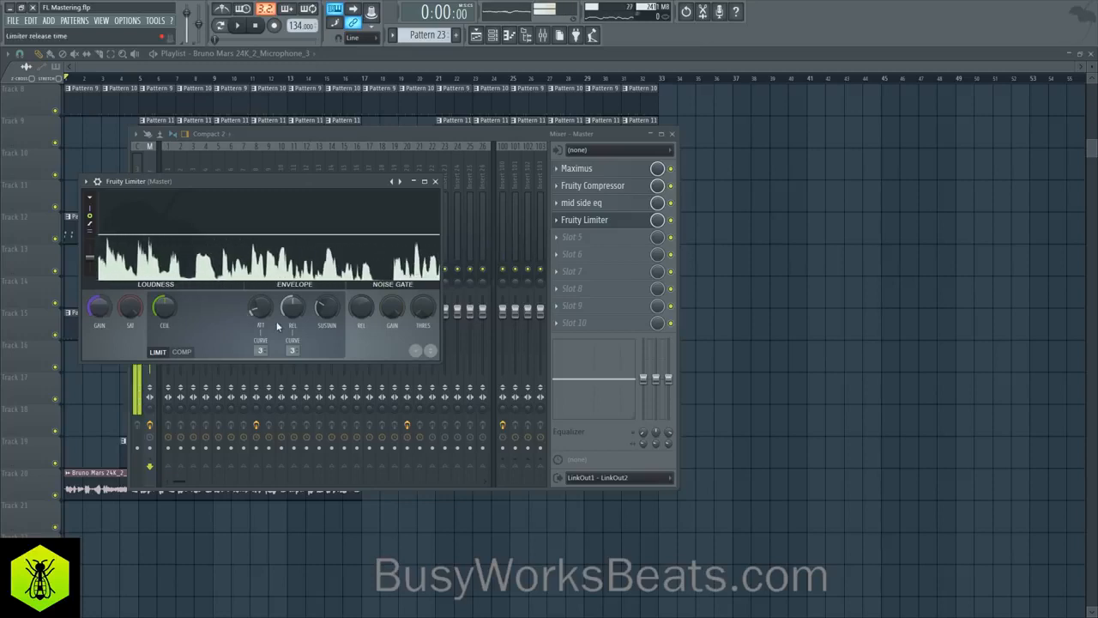
key("space")
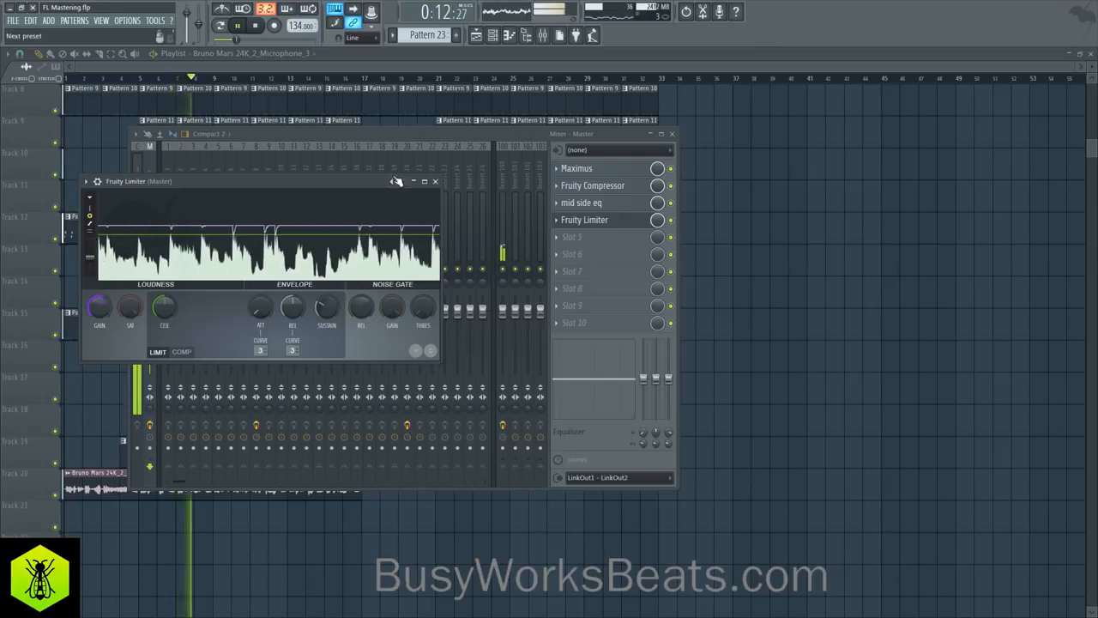
left_click(435, 181)
- Find the Microphone insert in the mixer, listen to the mastered song with it muted, and stop playback with it unmuted
scroll(425, 174, "down", 10)
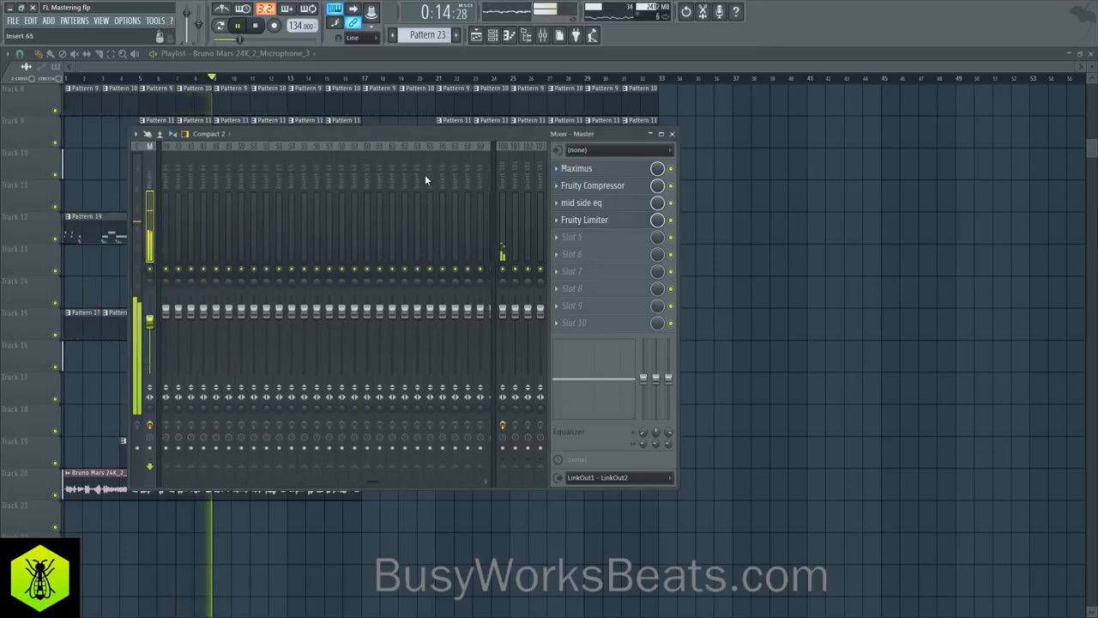
scroll(421, 176, "down", 1)
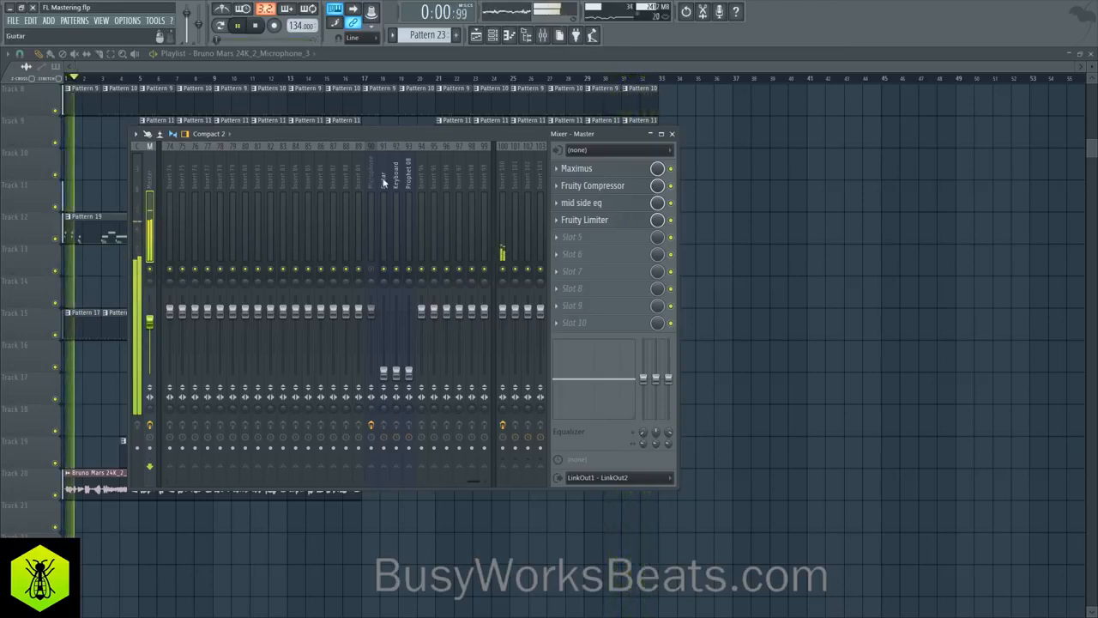
key("space")
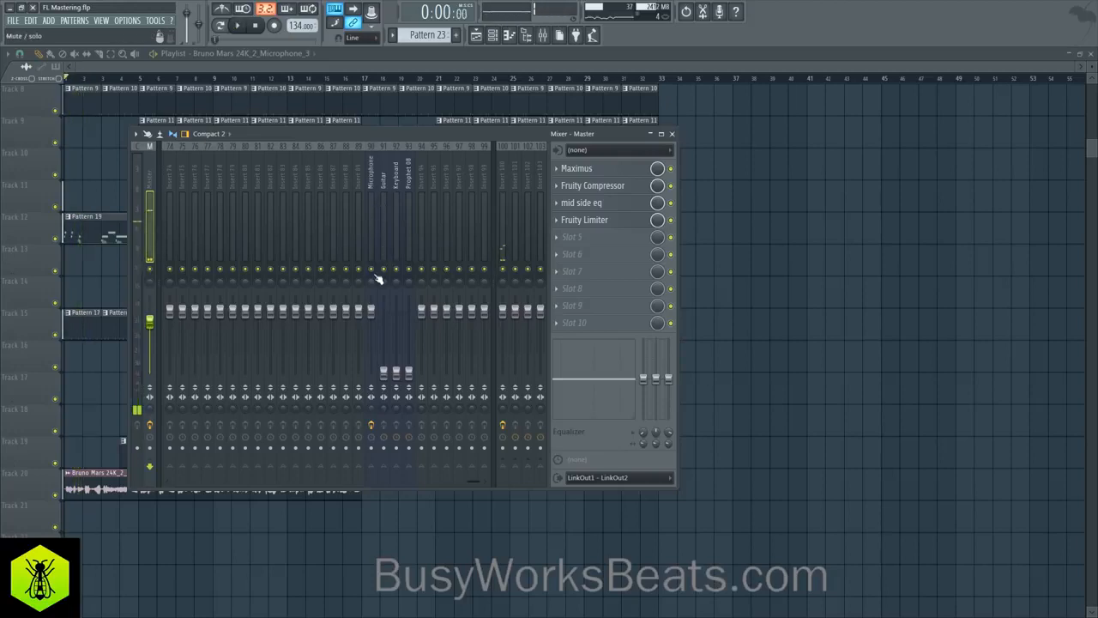